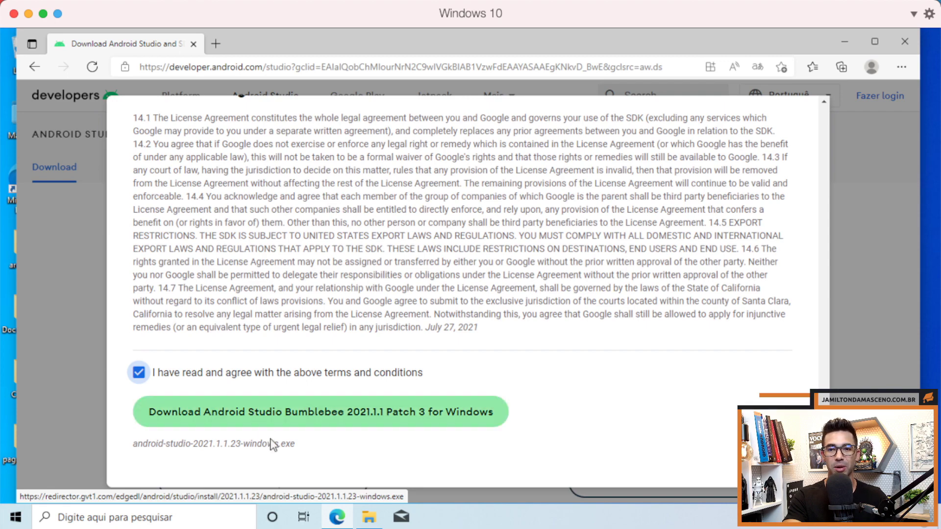
- Download the Android Studio Bumblebee 2021.1.1 Patch 3 installer for Windows and check the browser's downloads
drag(243, 444, 298, 449)
click(299, 414)
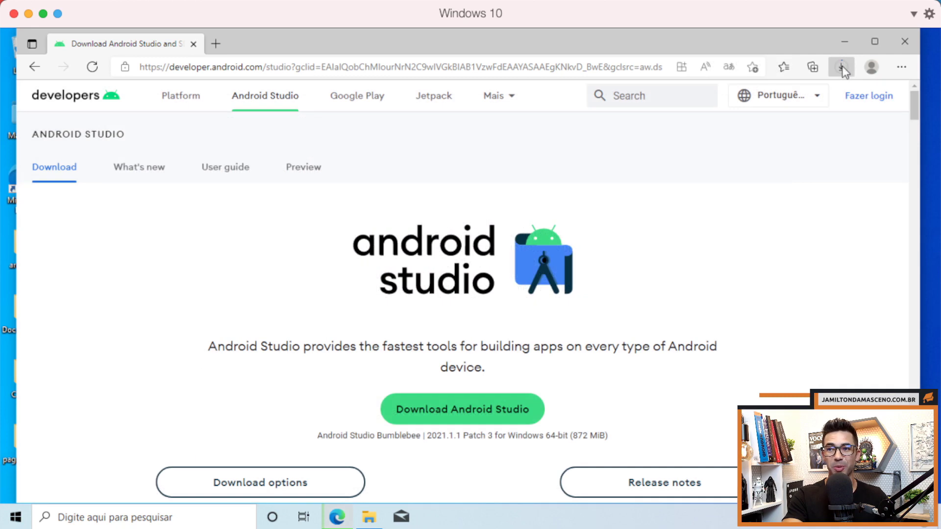
click(842, 65)
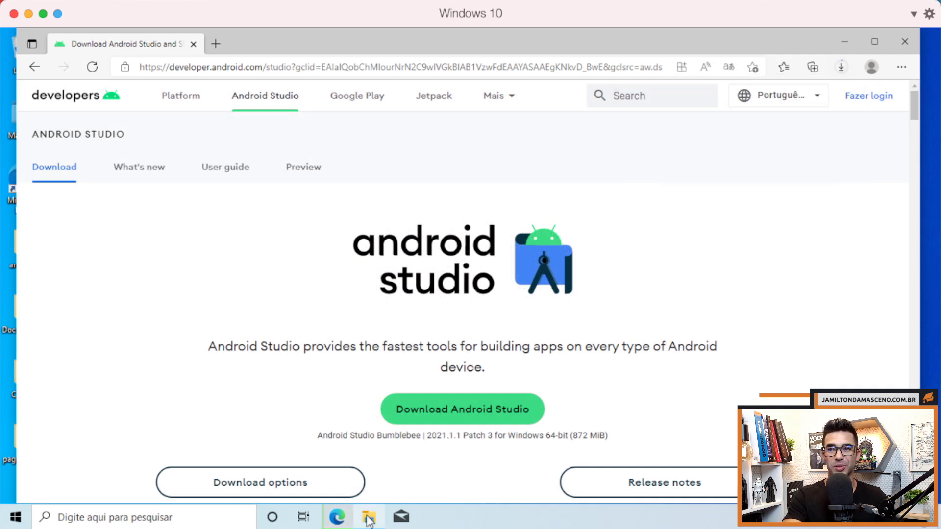
click(842, 69)
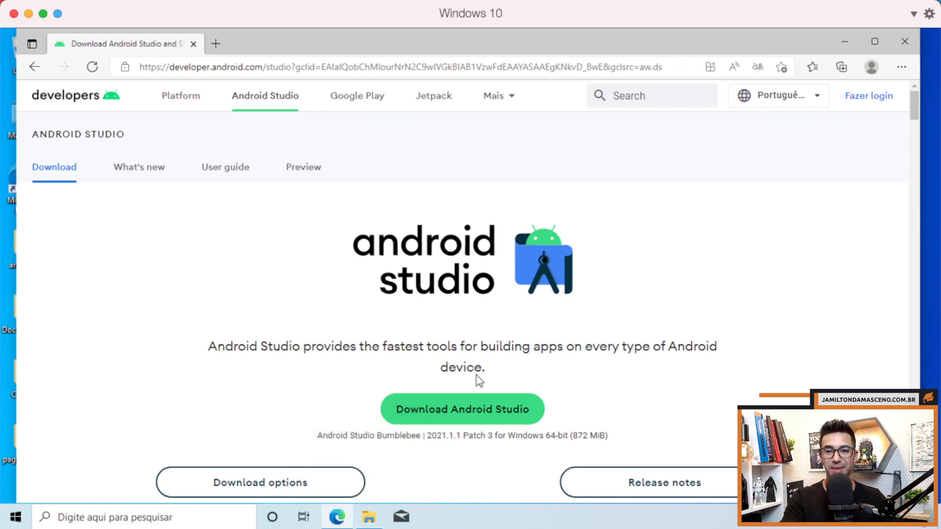
- Run android-studio-2021.1.1.23-windows from the Downloads folder and allow it to make changes to the device
click(368, 516)
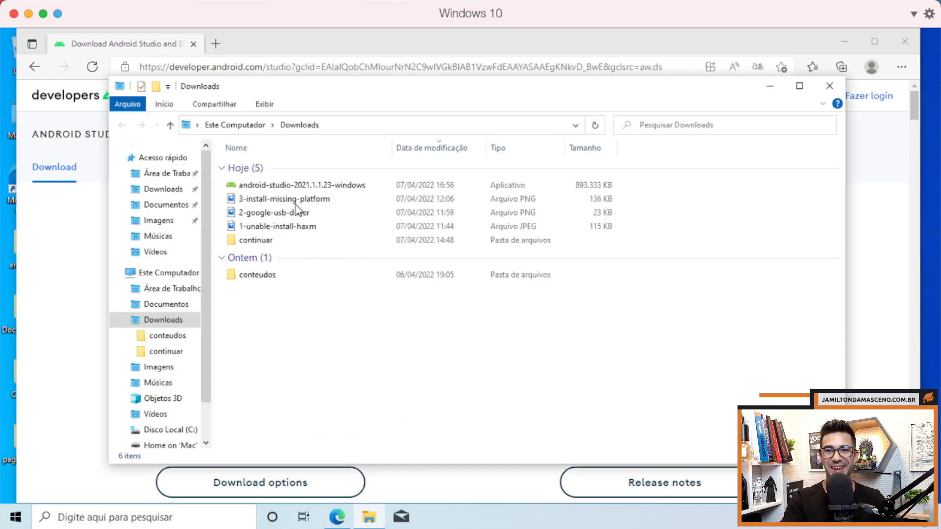
click(288, 185)
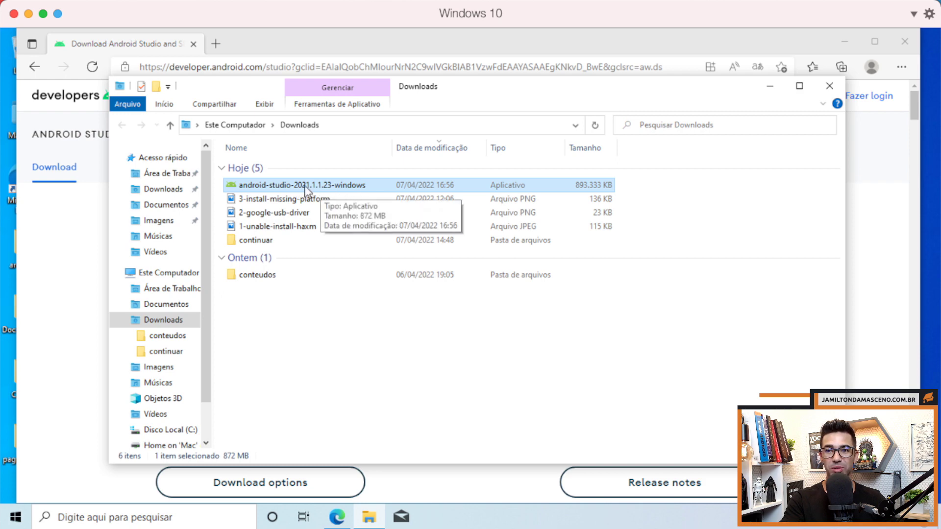
double_click(302, 185)
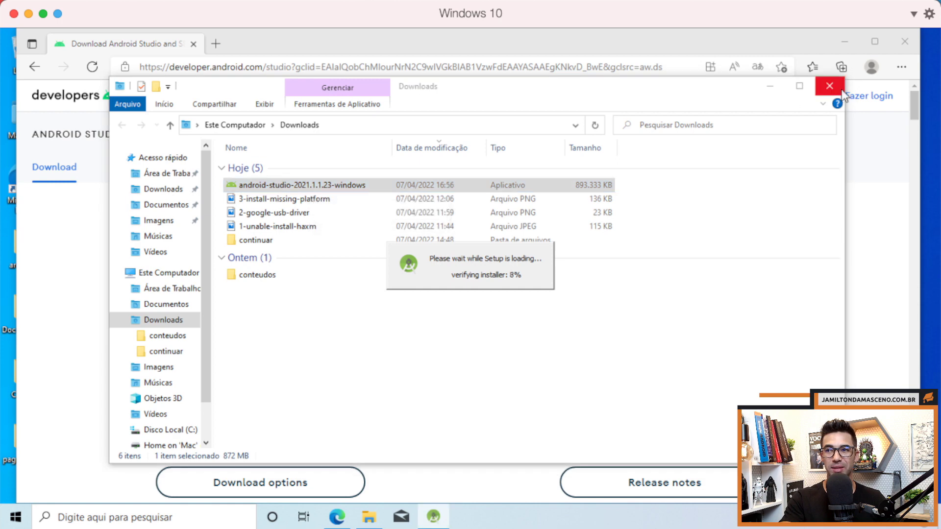
click(830, 87)
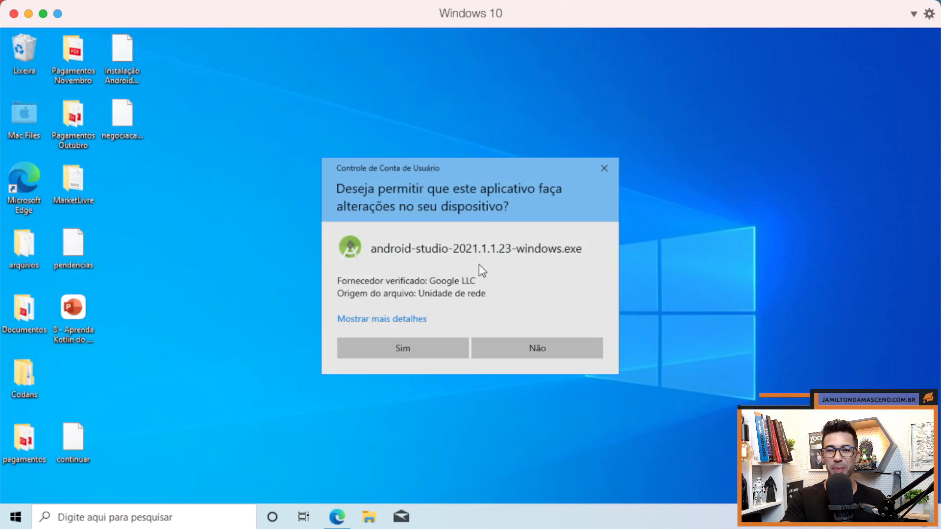
click(403, 349)
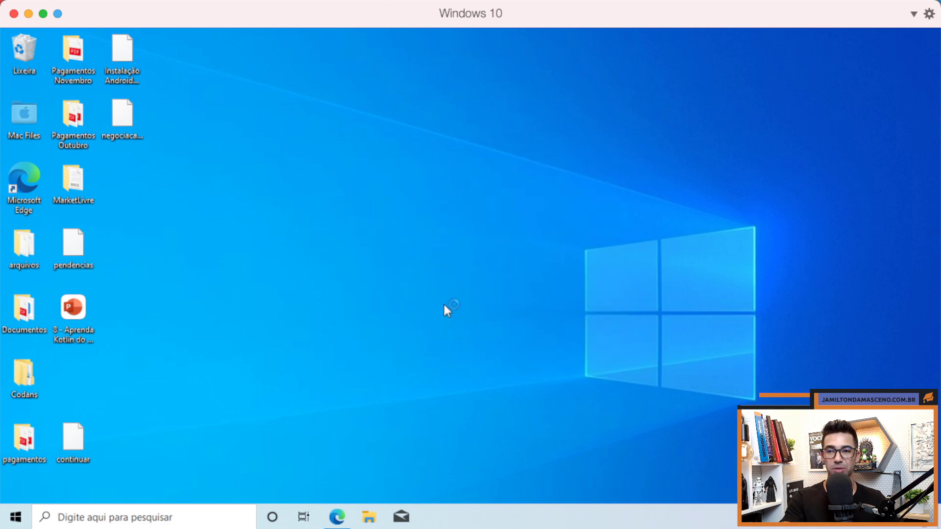
- Pass the setup's welcome page and proceed with the Android Studio and Android Virtual Device components
drag(499, 151, 455, 144)
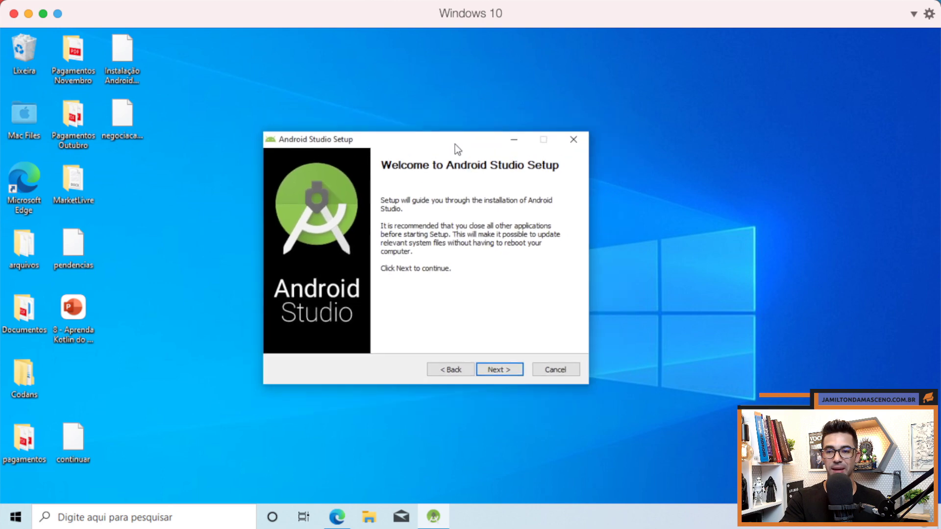
click(502, 371)
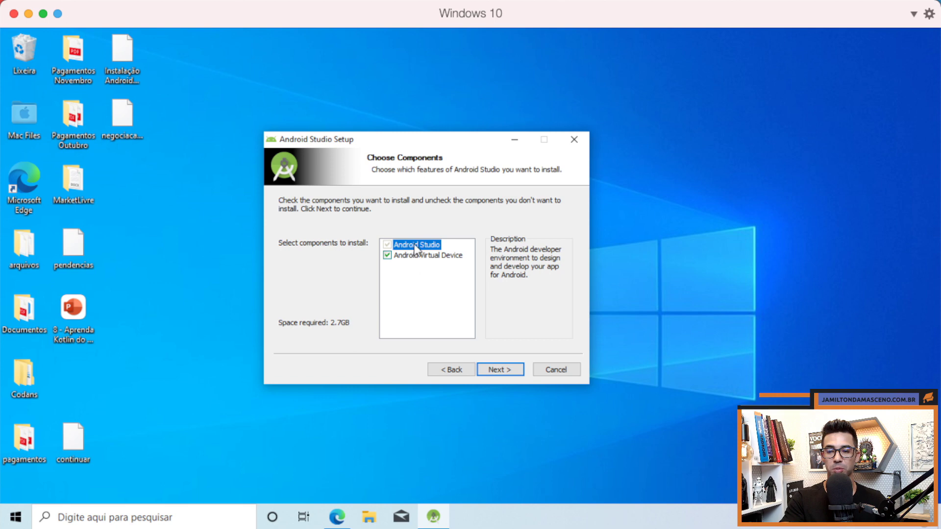
mouse_move(434, 258)
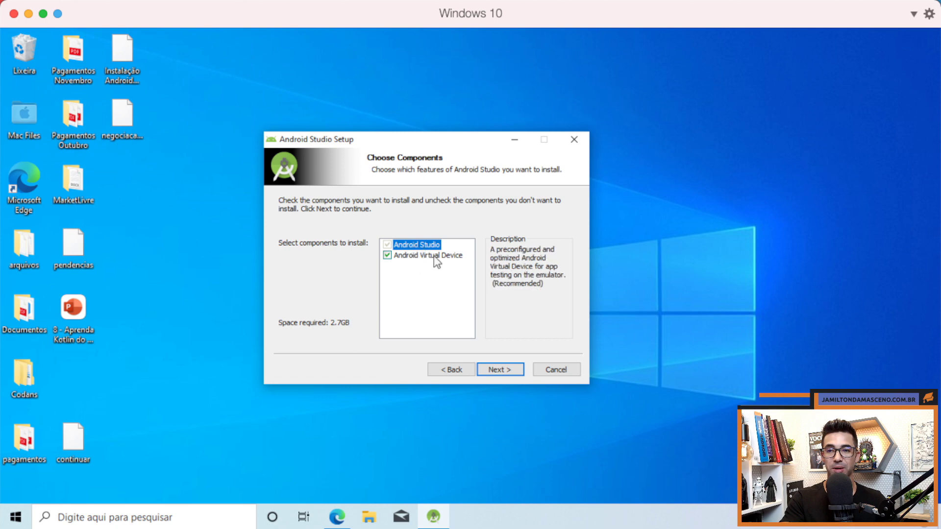
click(387, 256)
click(503, 369)
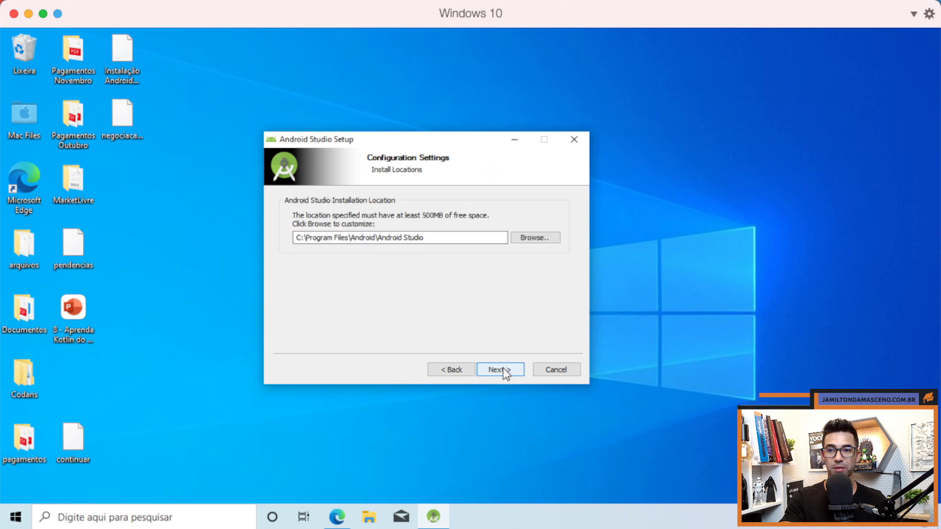
- Install to C:\Program Files\Android\Android Studio, using the Start Menu folder Android Studio
click(414, 237)
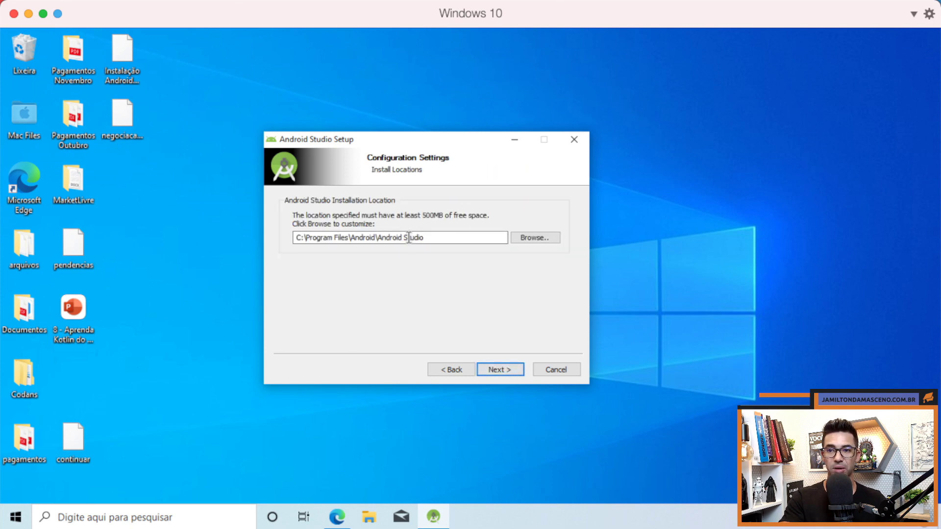
click(508, 370)
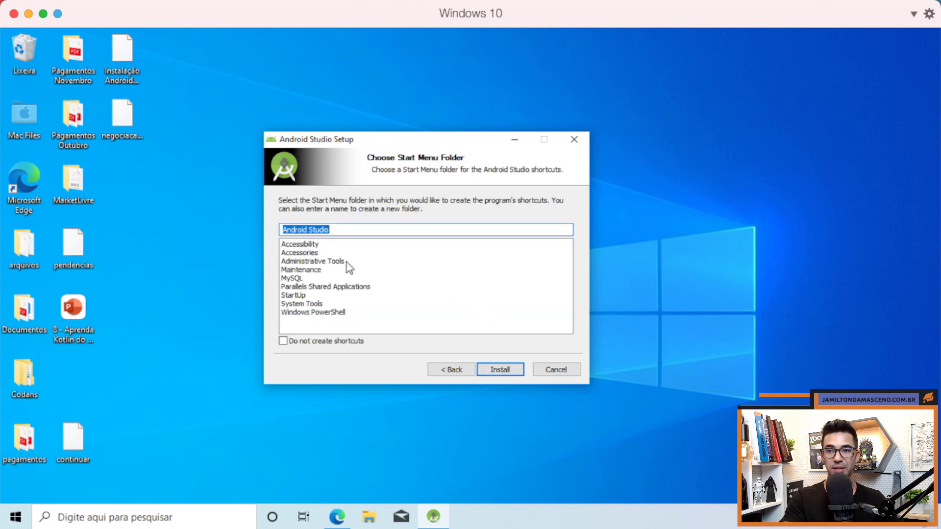
click(499, 370)
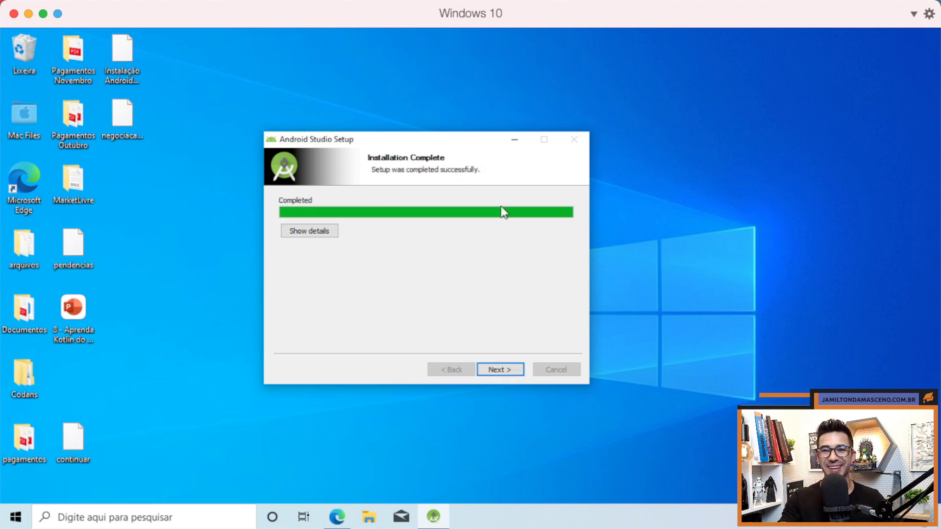
- Finish the installer and launch Android Studio, without importing settings or sending usage statistics to Google
click(500, 369)
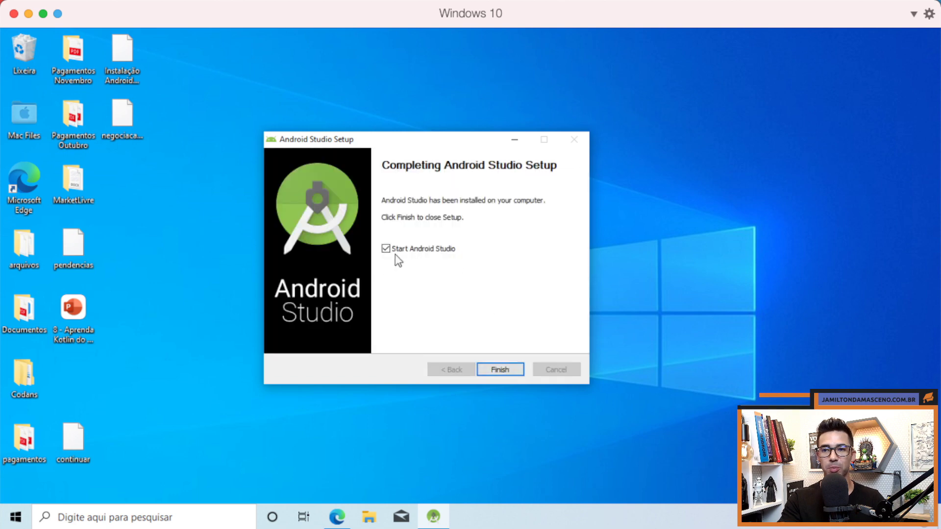
click(499, 370)
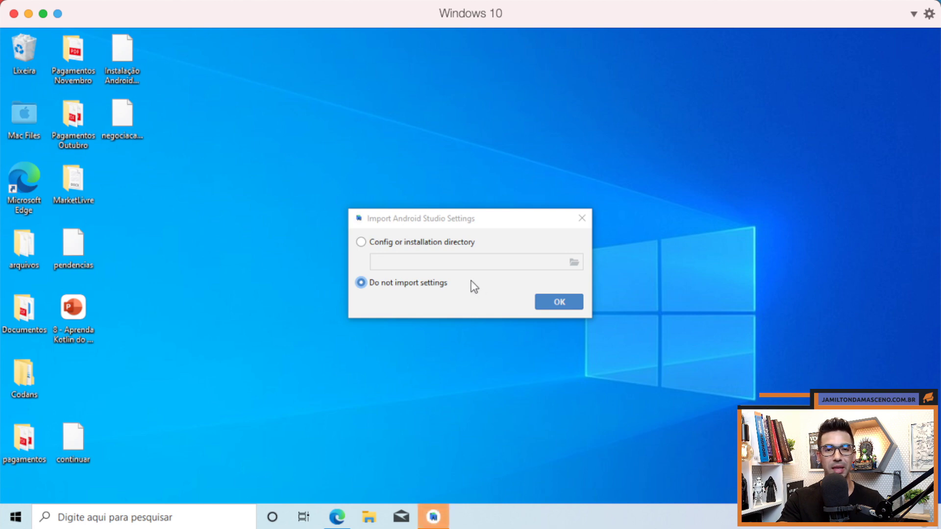
click(562, 302)
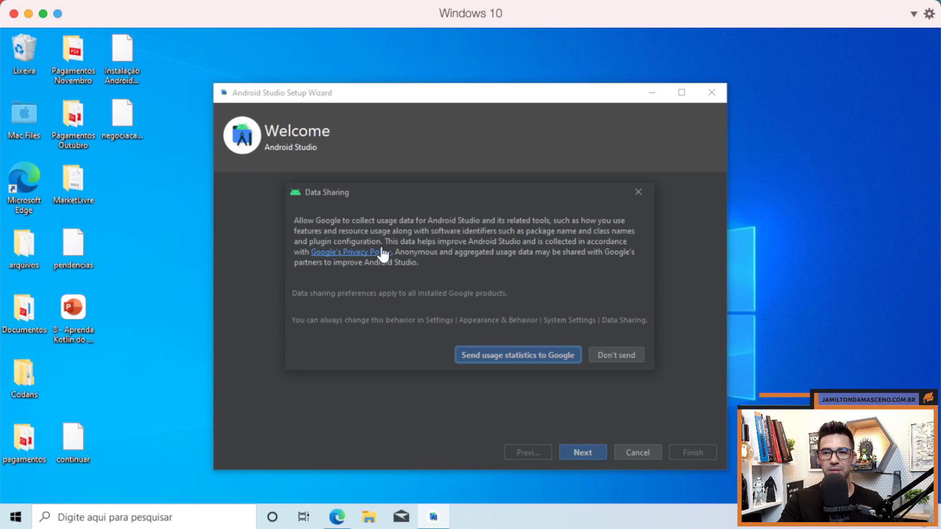
click(618, 352)
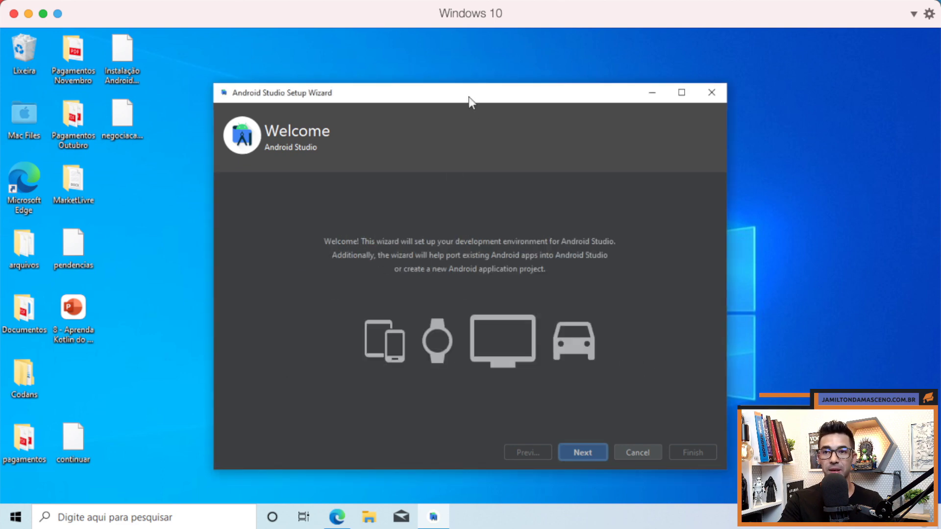
- Begin the Android Studio Setup Wizard and choose the Custom install type
click(575, 435)
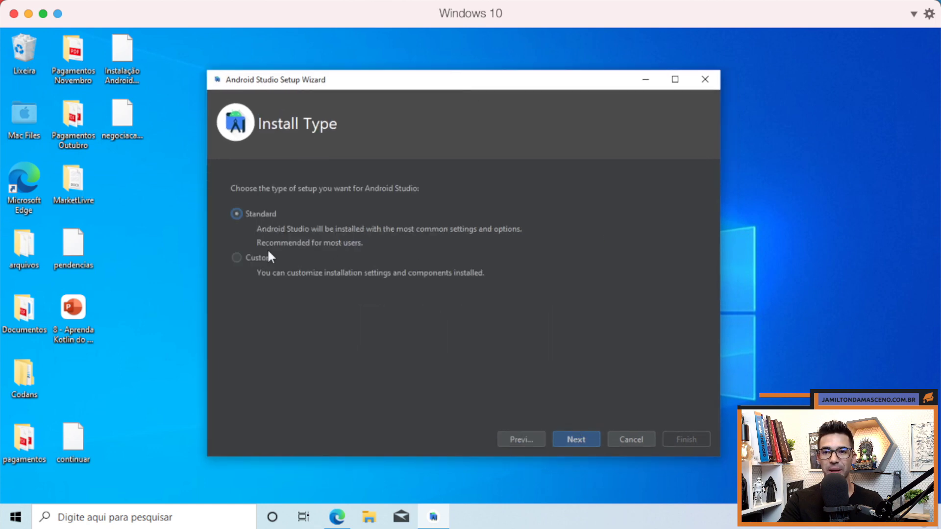
click(237, 258)
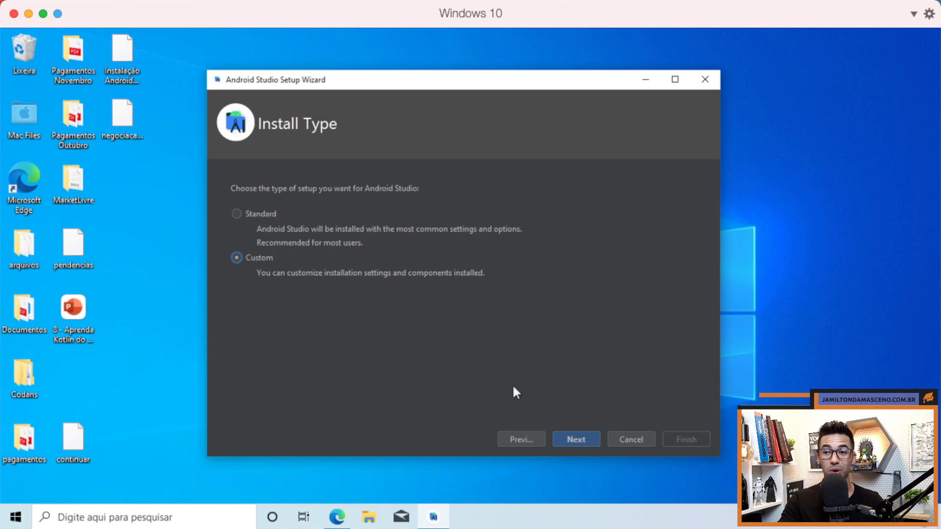
click(570, 441)
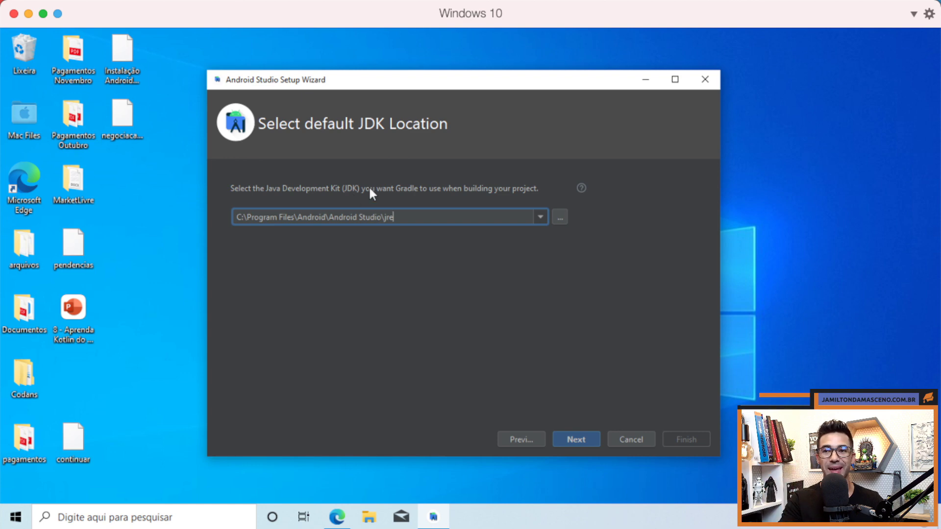
- Choose the Embedded JDK at C:\Program Files\Android\Android Studio\jre as Gradle's default JDK location
click(540, 216)
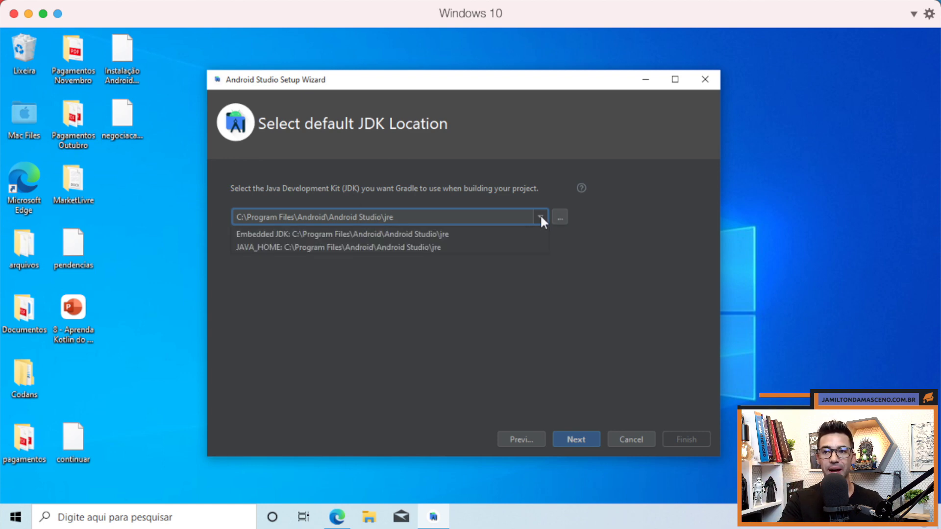
click(272, 234)
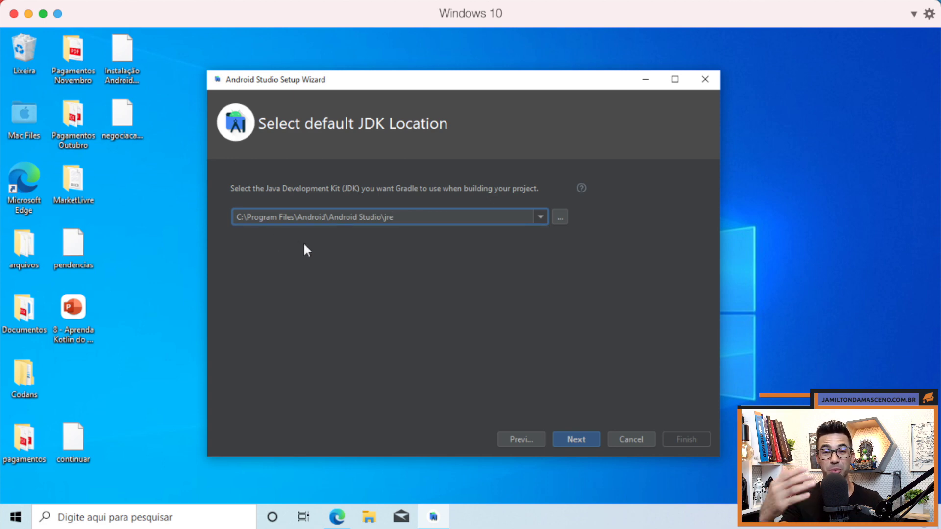
click(539, 216)
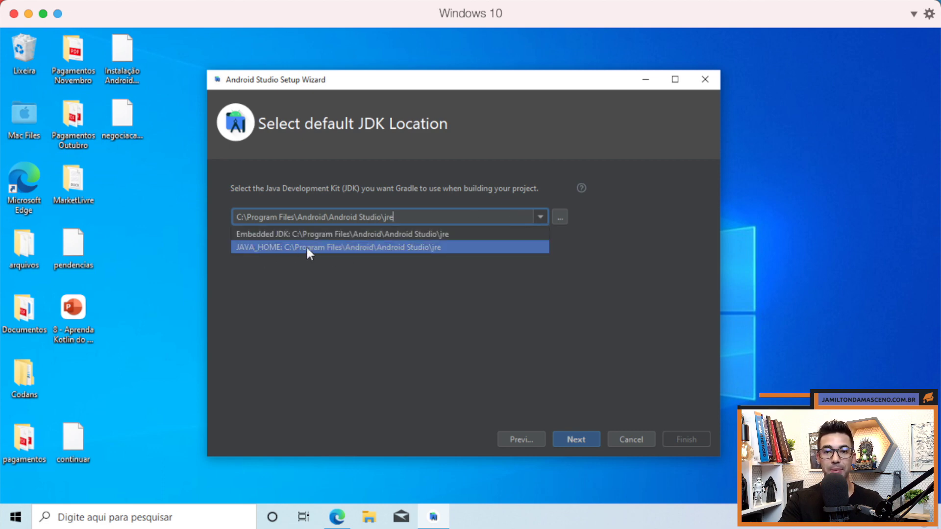
click(297, 235)
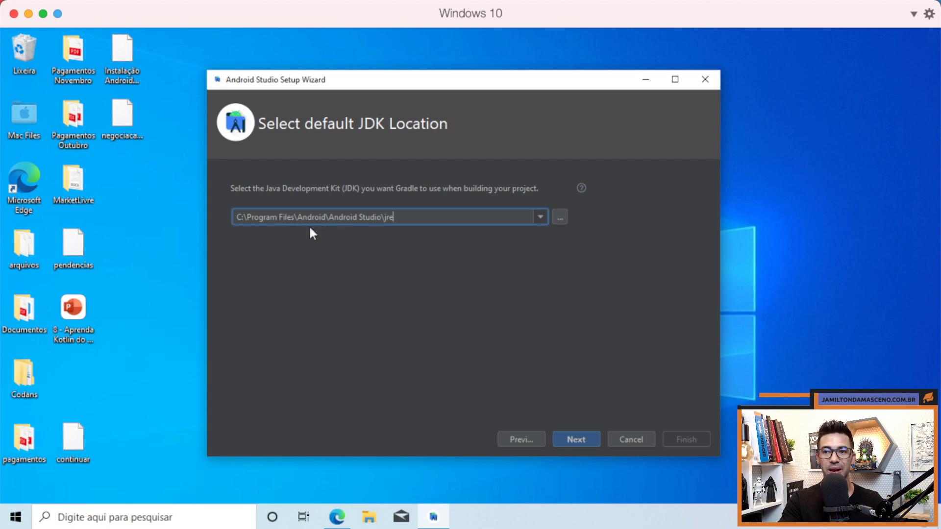
click(581, 439)
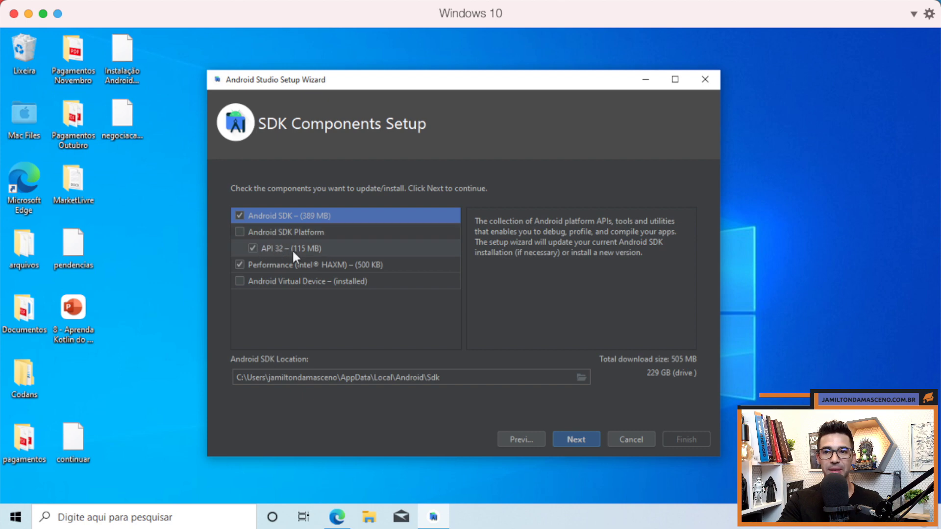
- Confirm the Android SDK, API 32 and Performance (Intel HAXM) components with the default SDK location
click(240, 264)
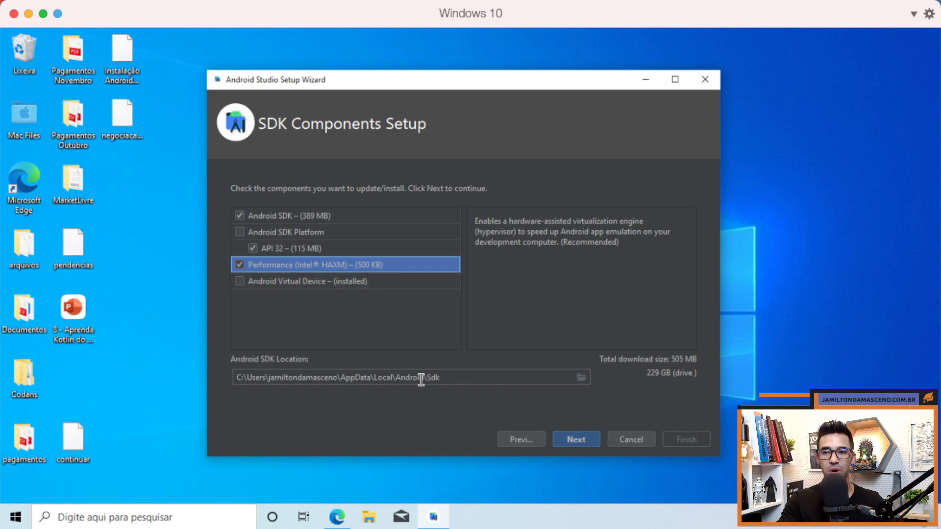
click(450, 377)
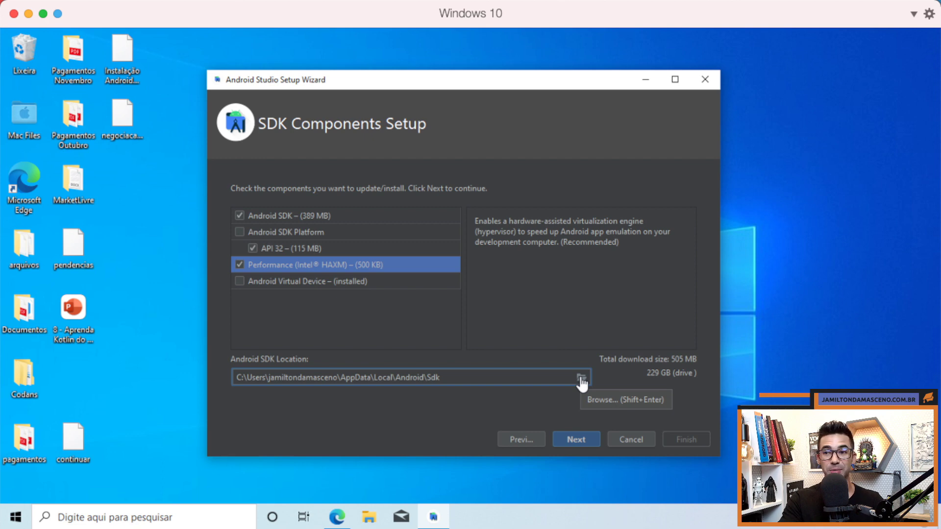
click(576, 440)
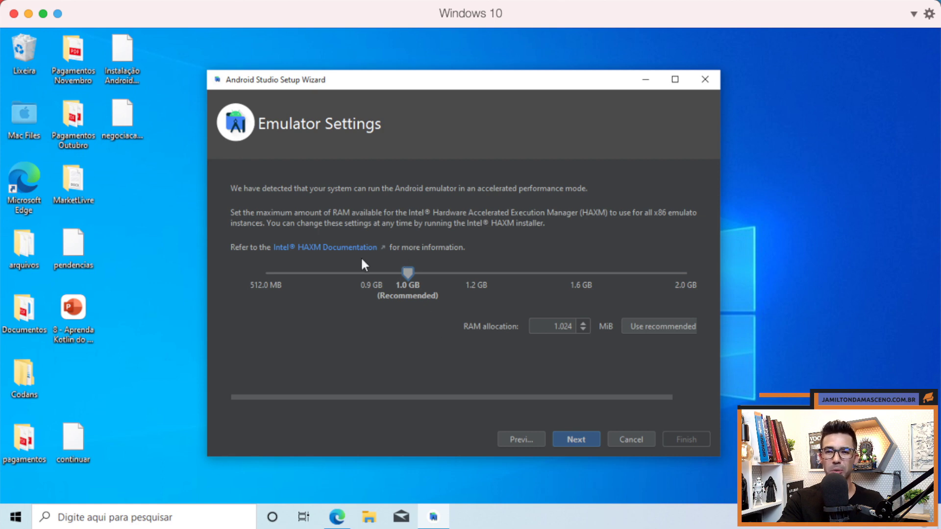
- Accept the recommended 1.0 GB emulator RAM allocation and review the settings summary before continuing to the licenses
click(570, 437)
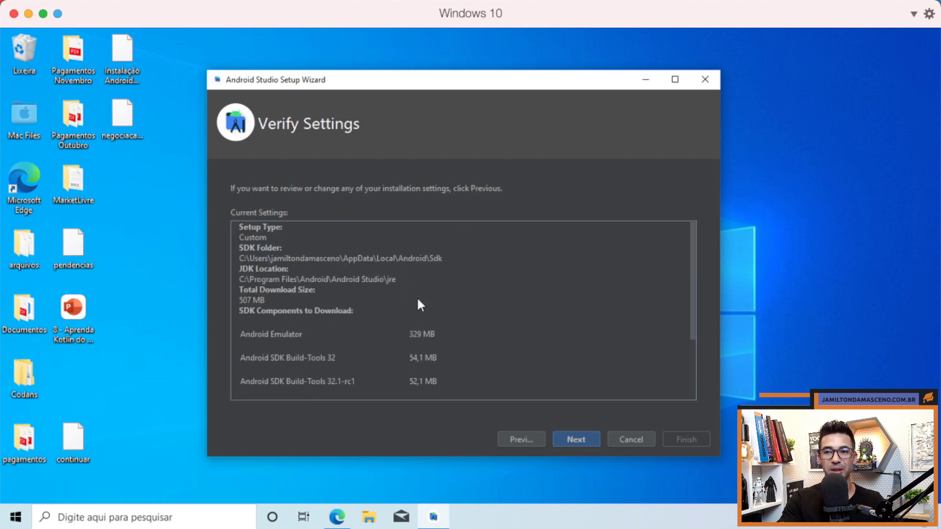
scroll(417, 301, down, 3)
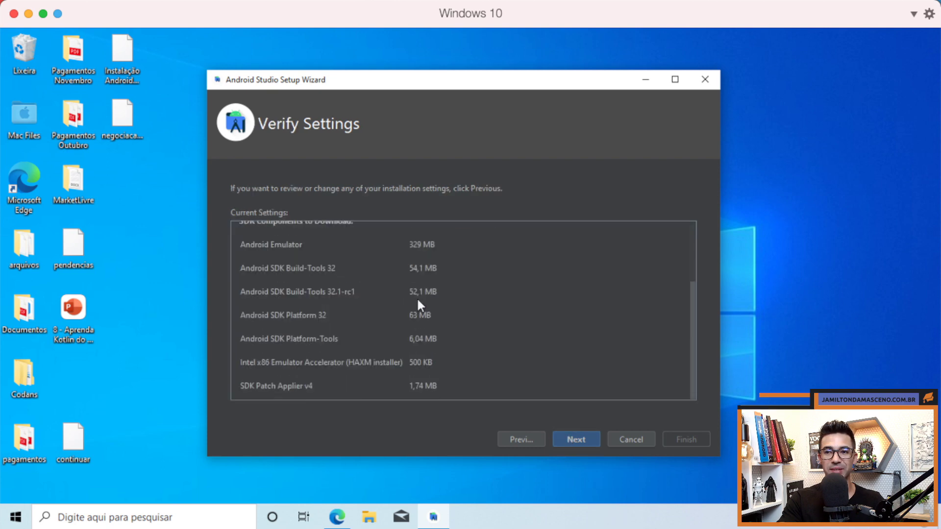
click(576, 439)
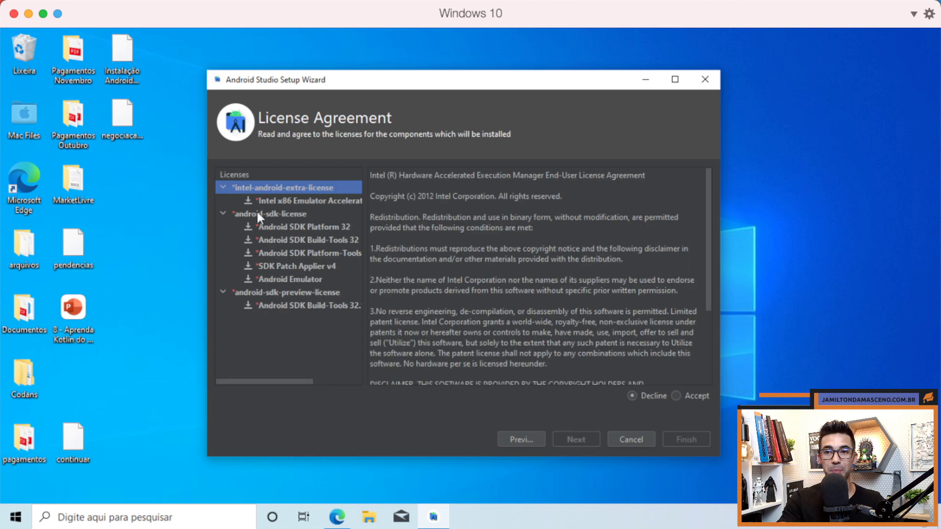
- Accept the intel-android-extra-license, android-sdk-license and android-sdk-preview-license, and start downloading the components
click(677, 396)
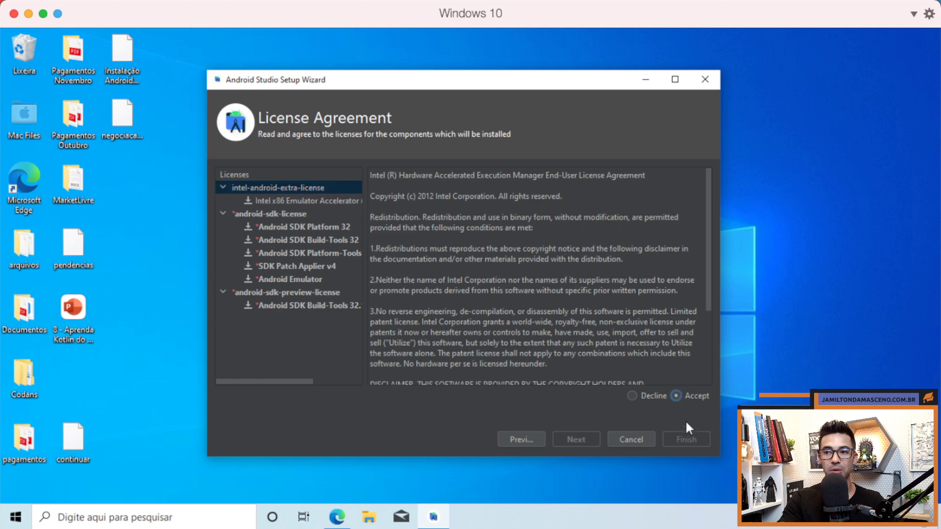
click(272, 214)
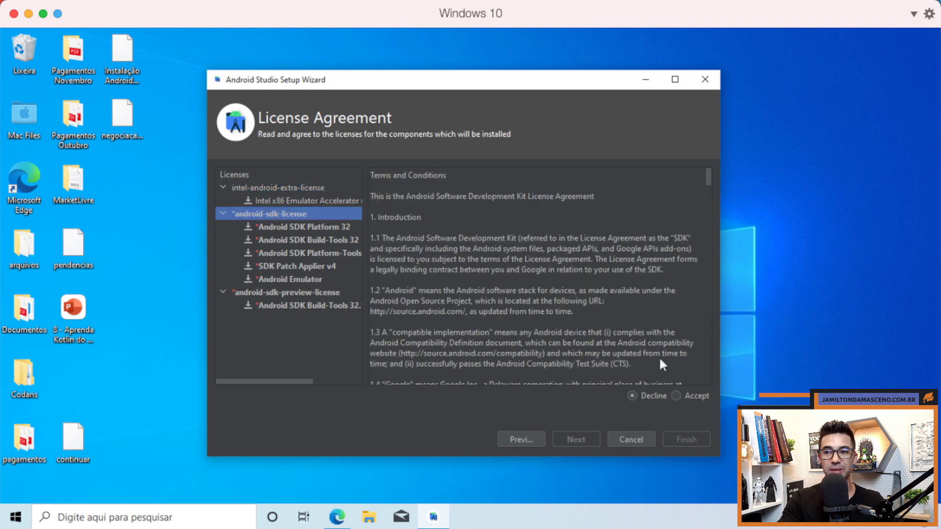
click(676, 397)
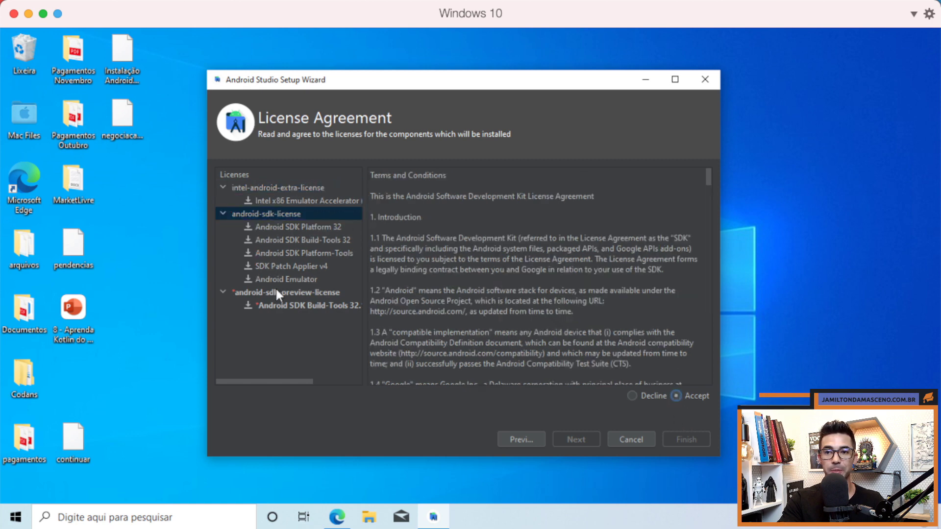
click(295, 297)
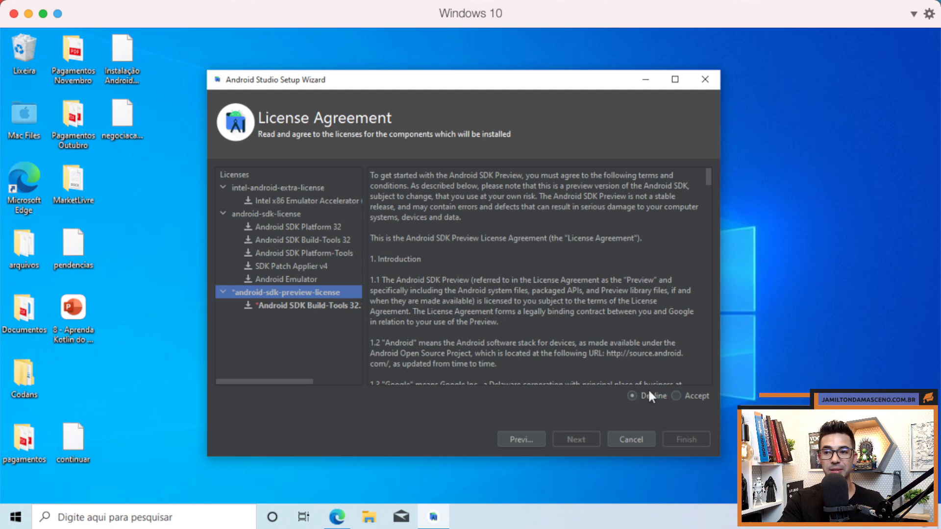
click(676, 395)
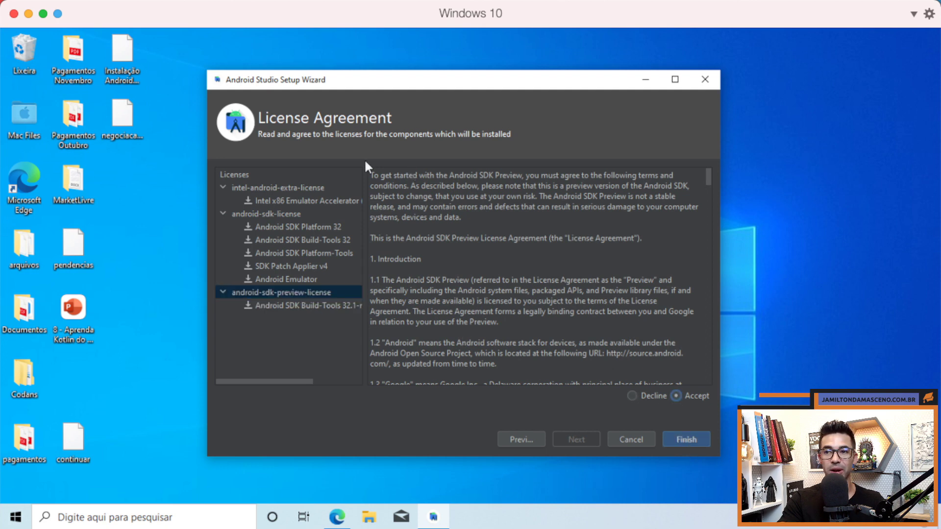
click(223, 214)
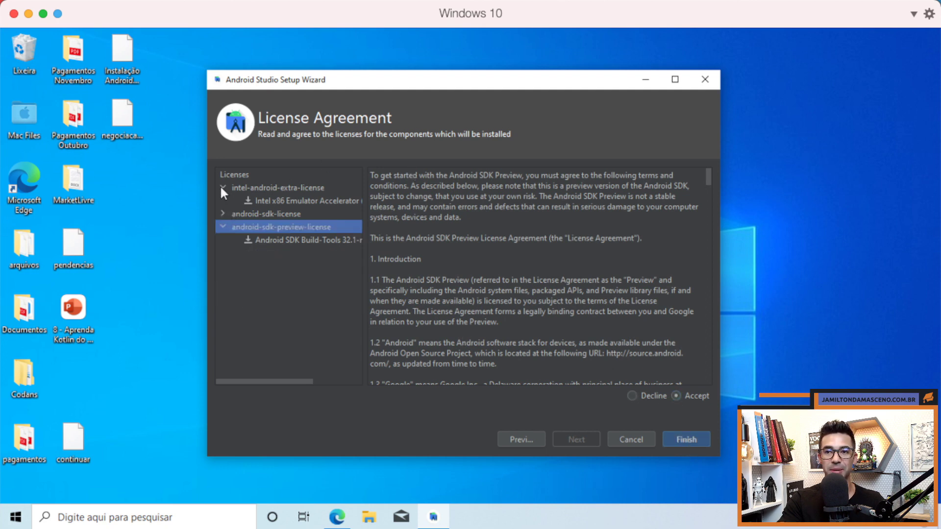
click(222, 187)
click(685, 440)
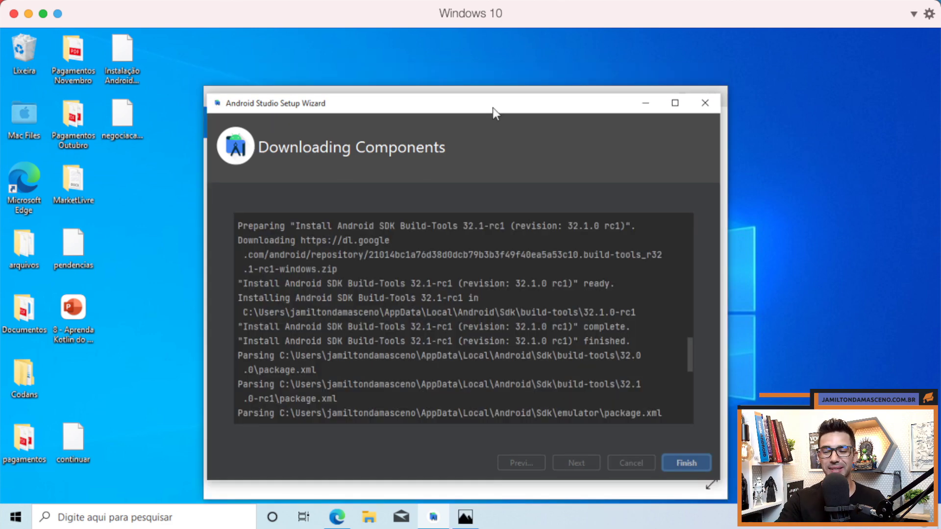
- Examine the Intel HAXM and CPU virtualization messages at the end of the component download log
scroll(536, 307, down, 5)
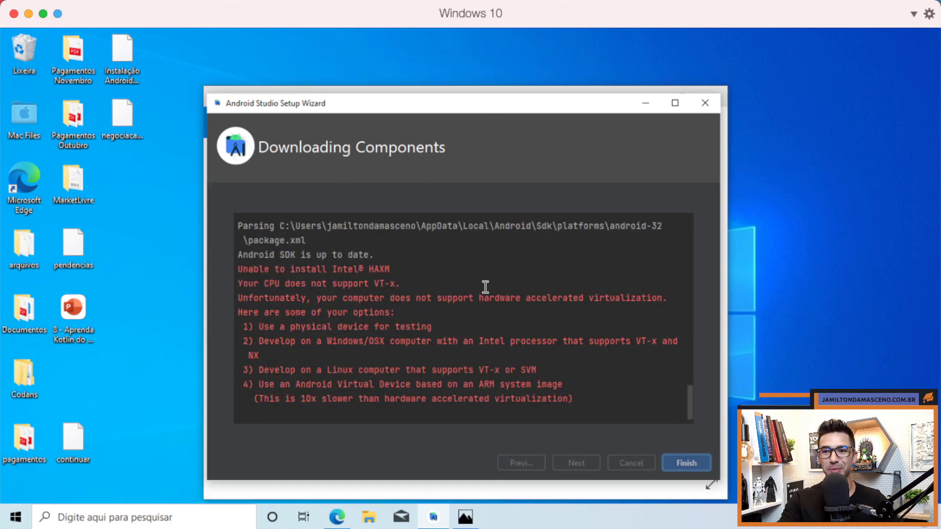
drag(394, 270, 231, 273)
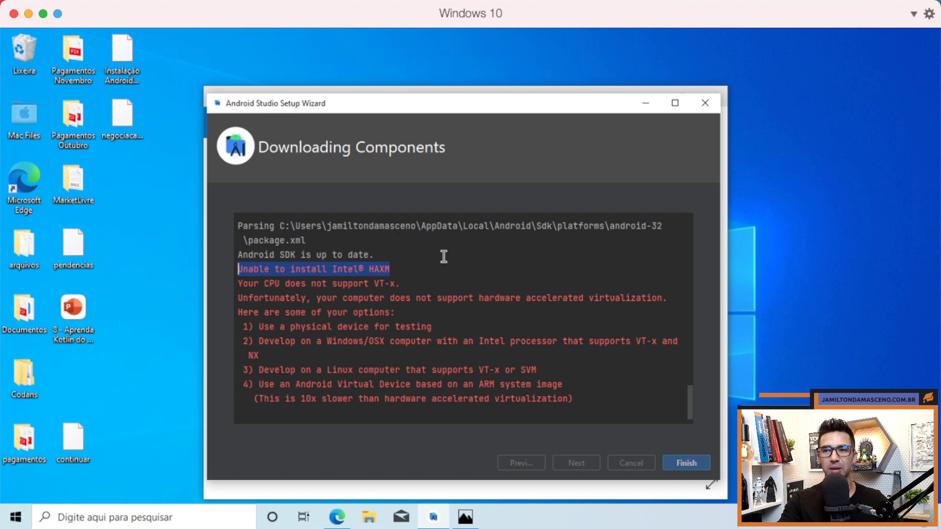
drag(392, 269, 219, 276)
drag(399, 269, 210, 271)
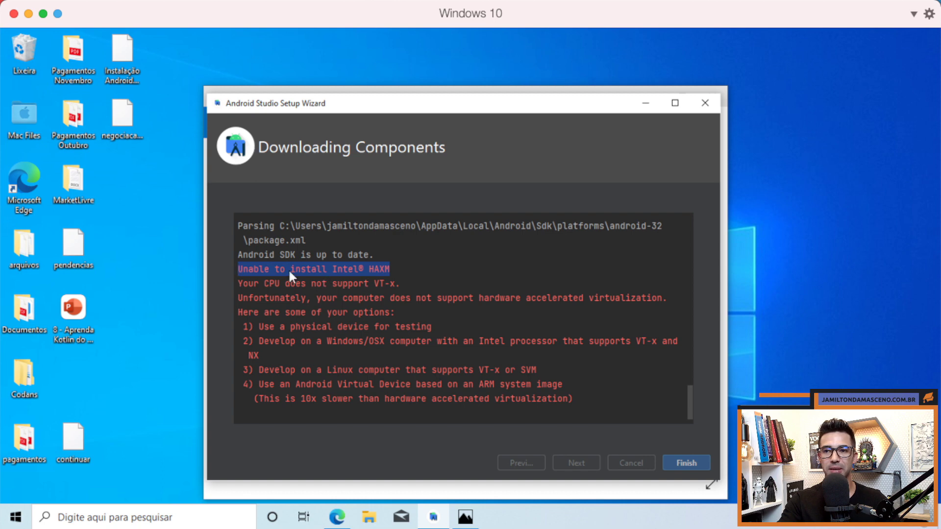
drag(397, 269, 218, 270)
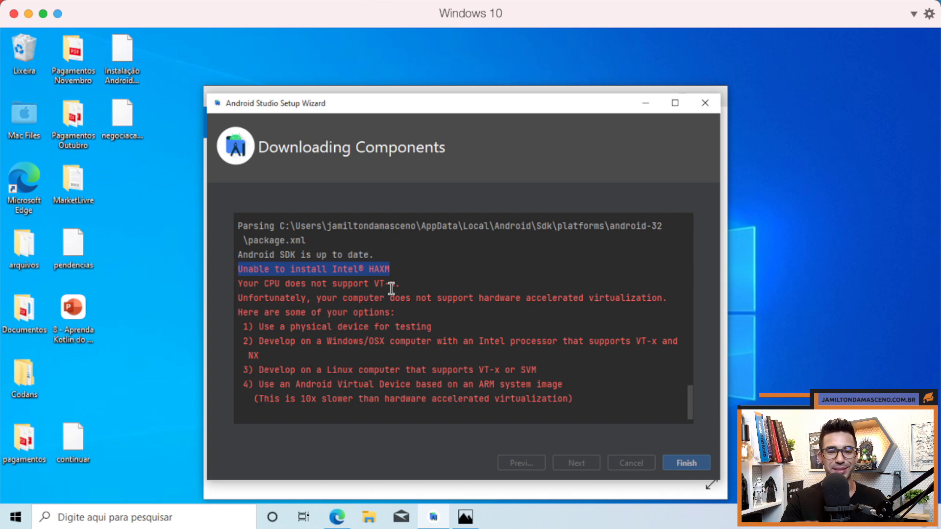
drag(409, 286, 211, 273)
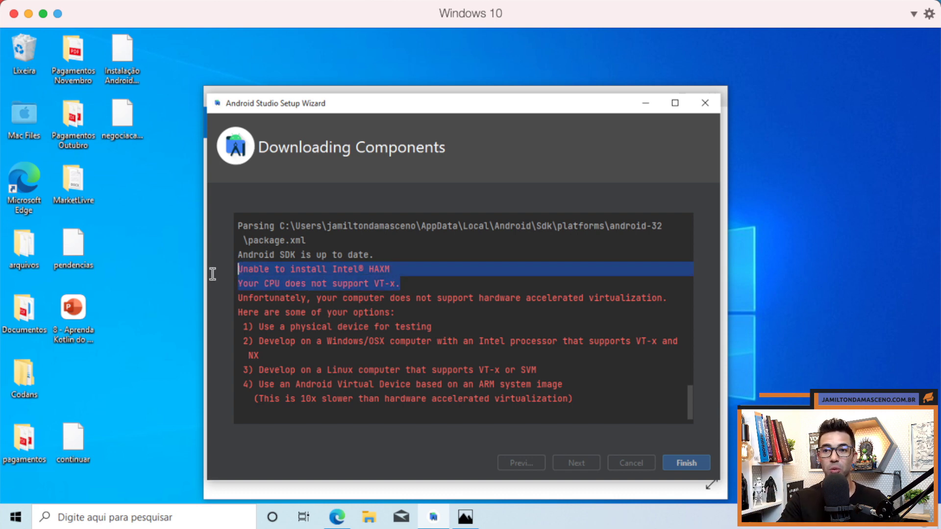
click(398, 286)
drag(398, 285, 209, 270)
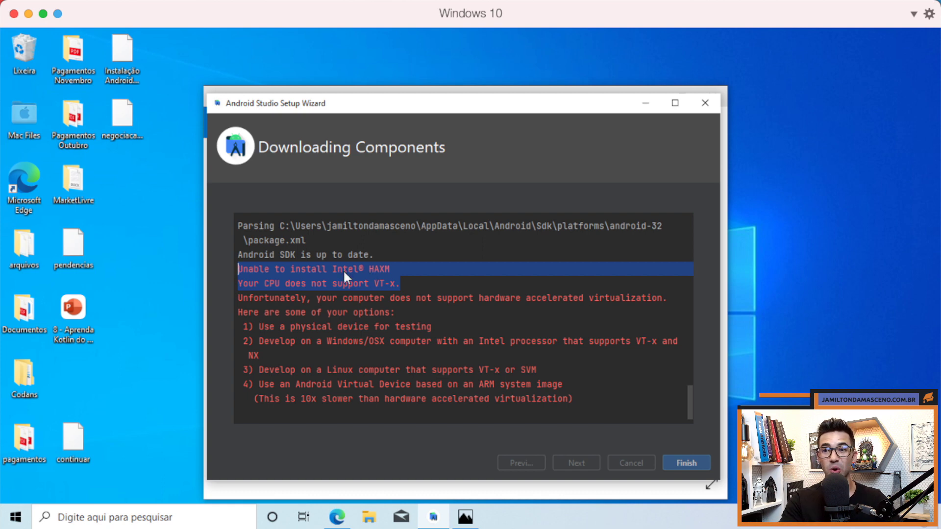
click(420, 283)
drag(420, 284, 208, 269)
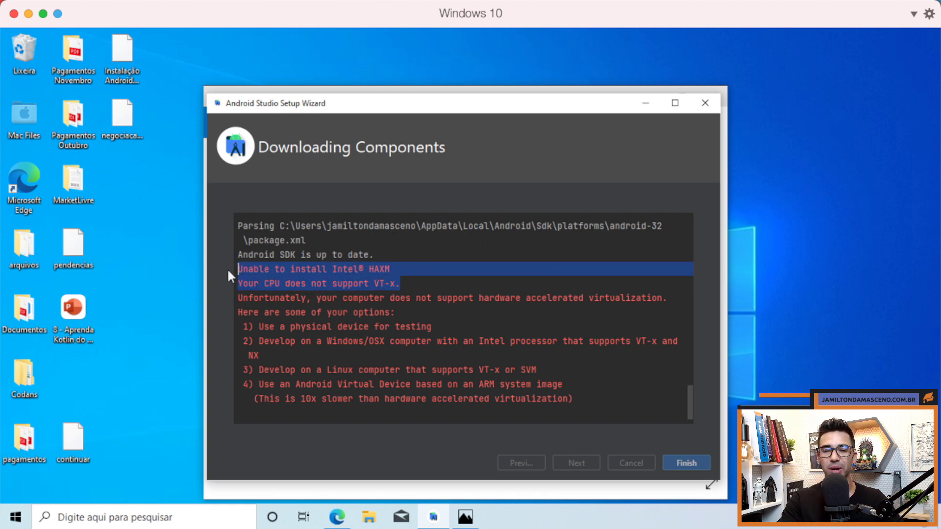
drag(416, 284, 215, 268)
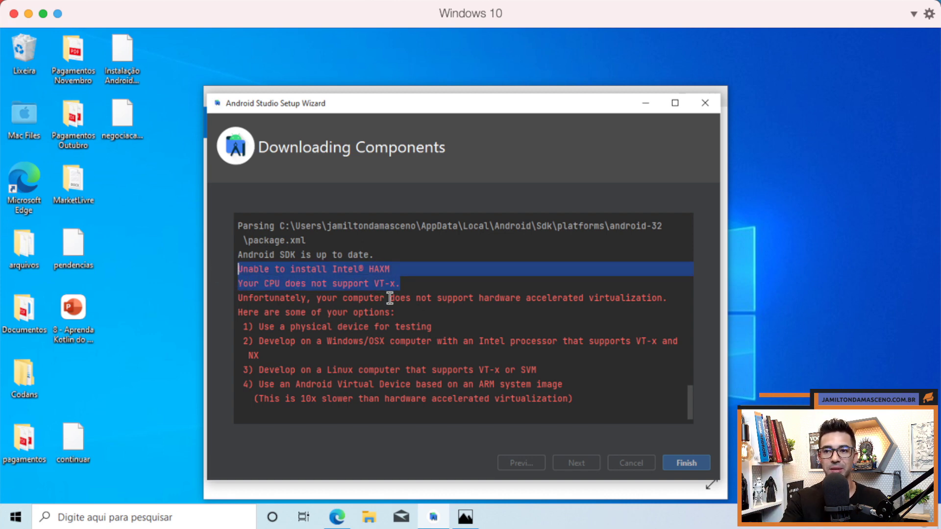
drag(401, 284, 206, 265)
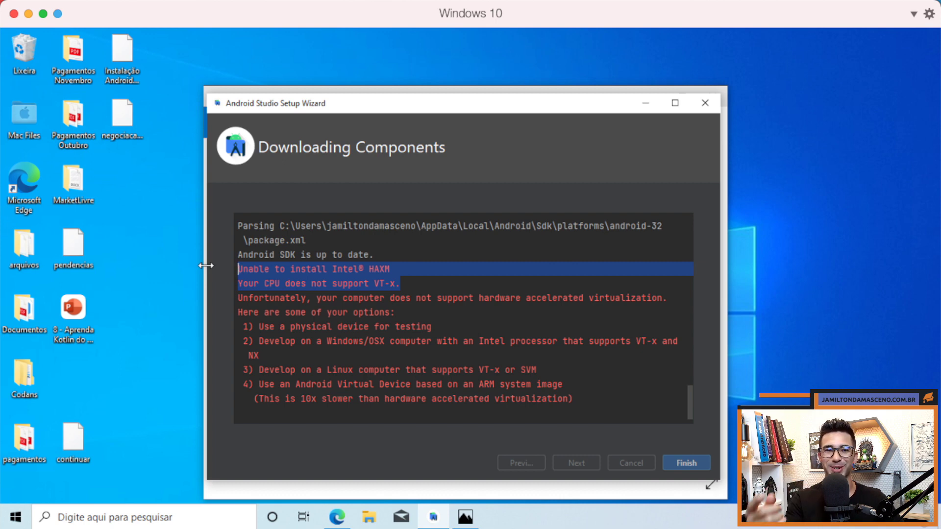
- Finish the Setup Wizard and open the SDK Manager from the welcome window
click(684, 464)
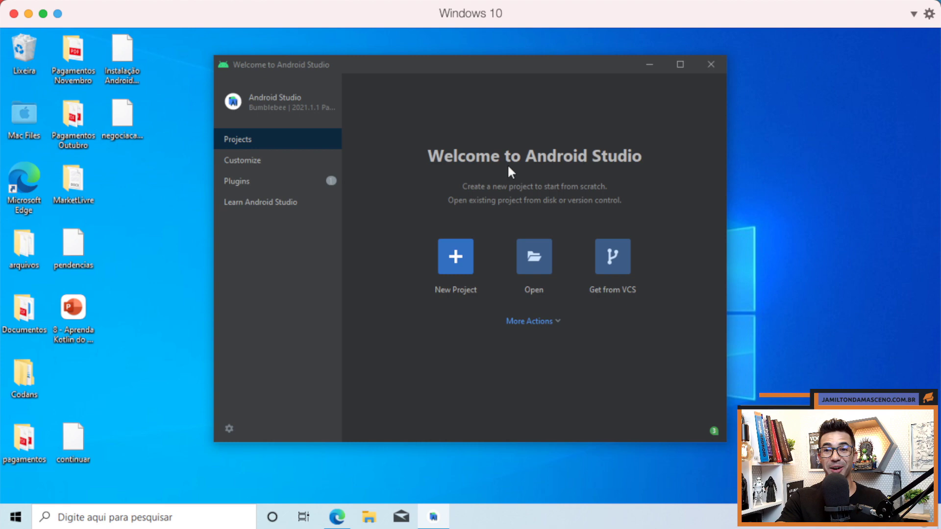
drag(476, 60, 472, 58)
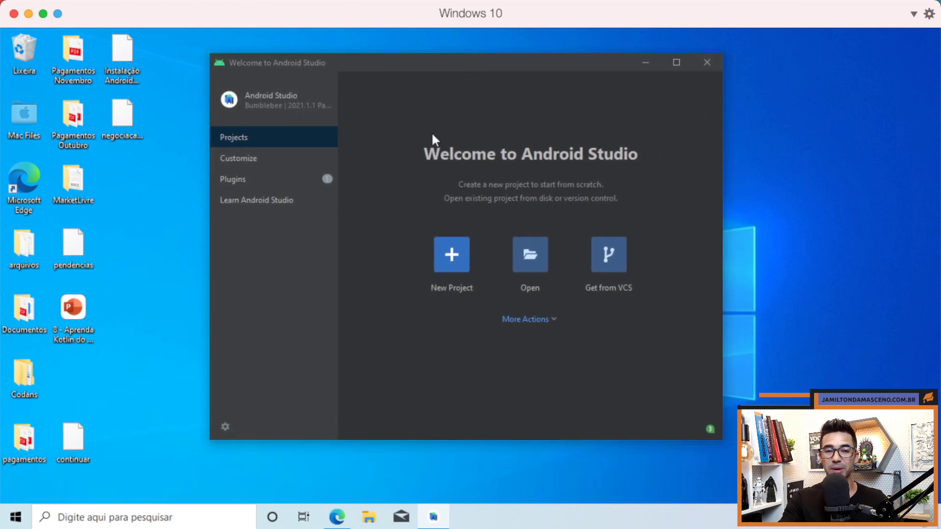
click(557, 324)
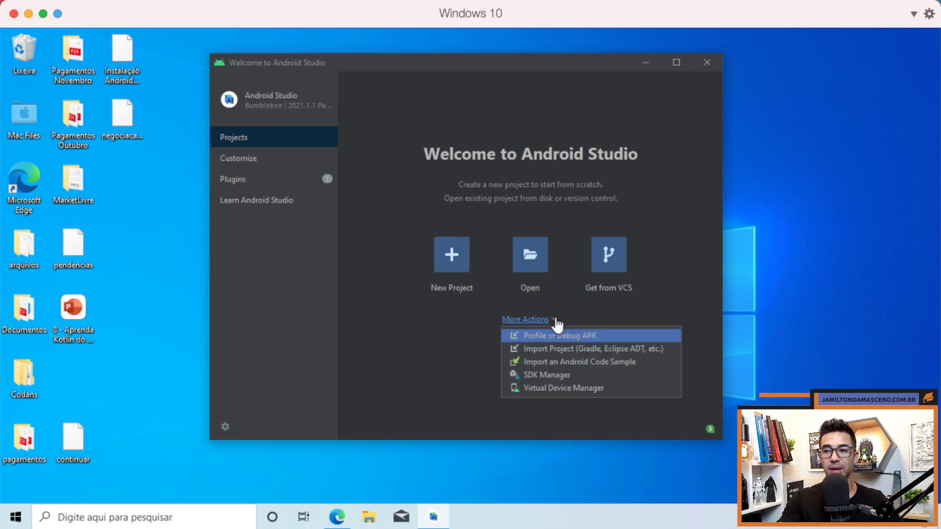
click(543, 378)
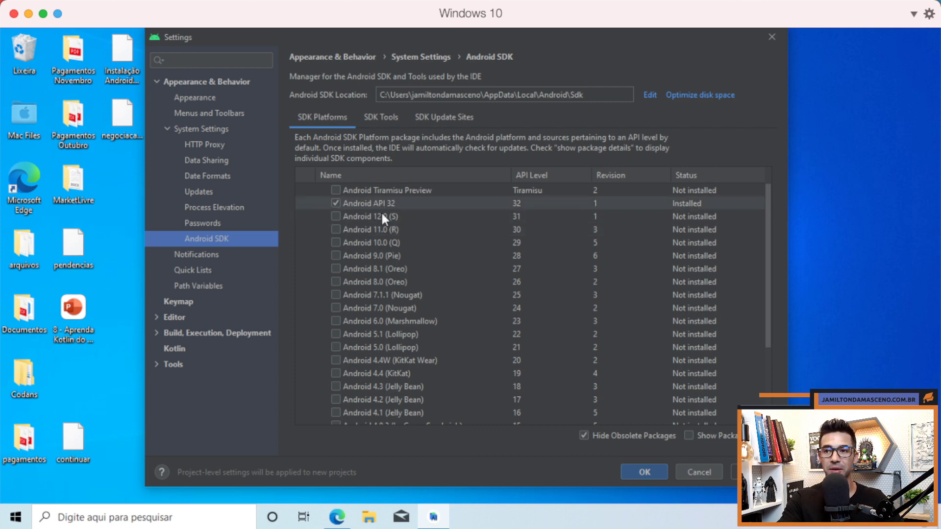
- Mark the Android 10.0 (Q) platform for installation and keep Android API 32 selected
click(335, 243)
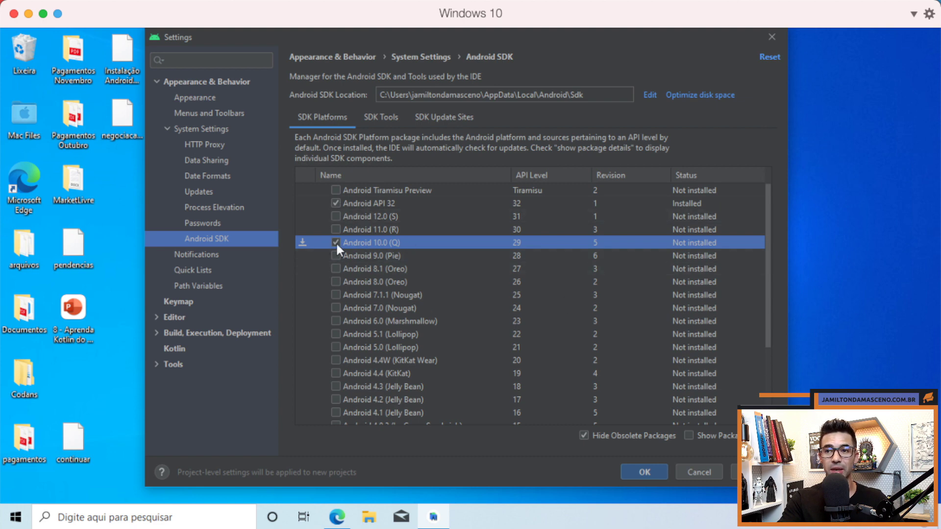
click(336, 203)
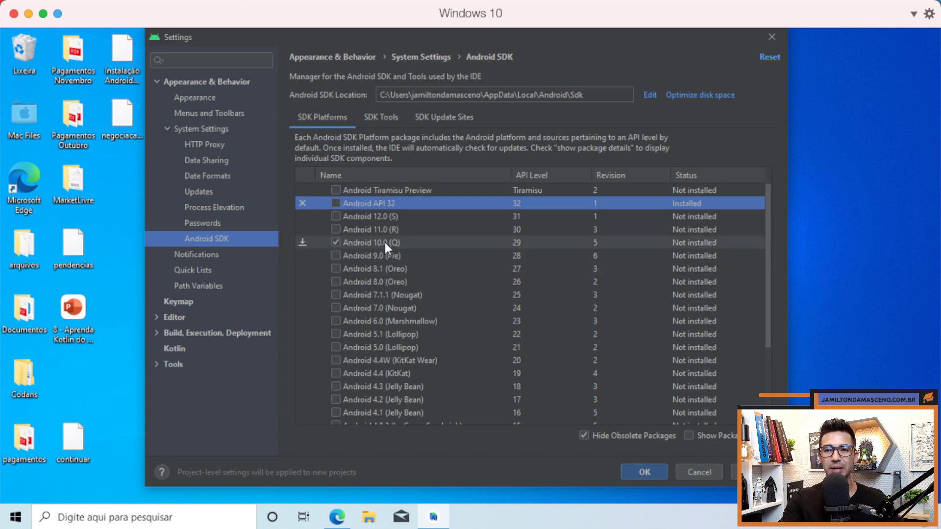
key(space)
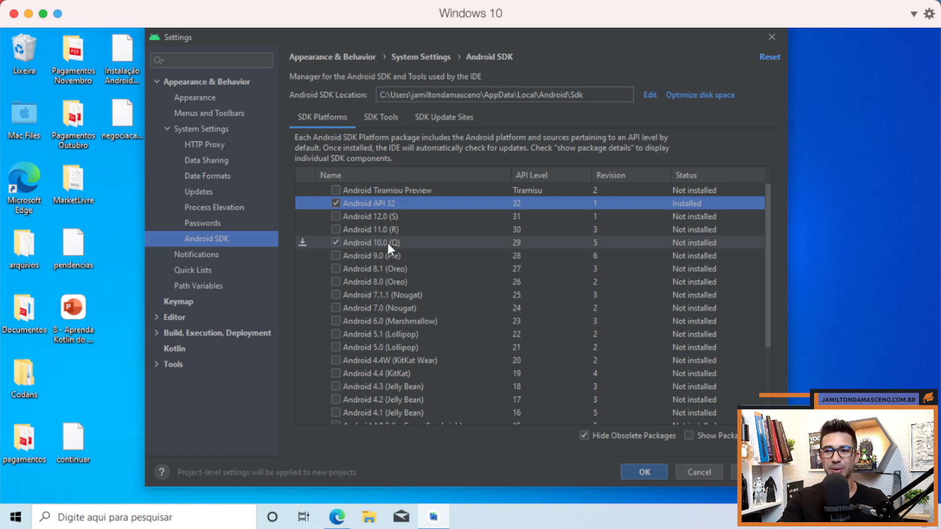
- Show the package details and examine the individual SDK packages and system images offered for each Android version
click(689, 436)
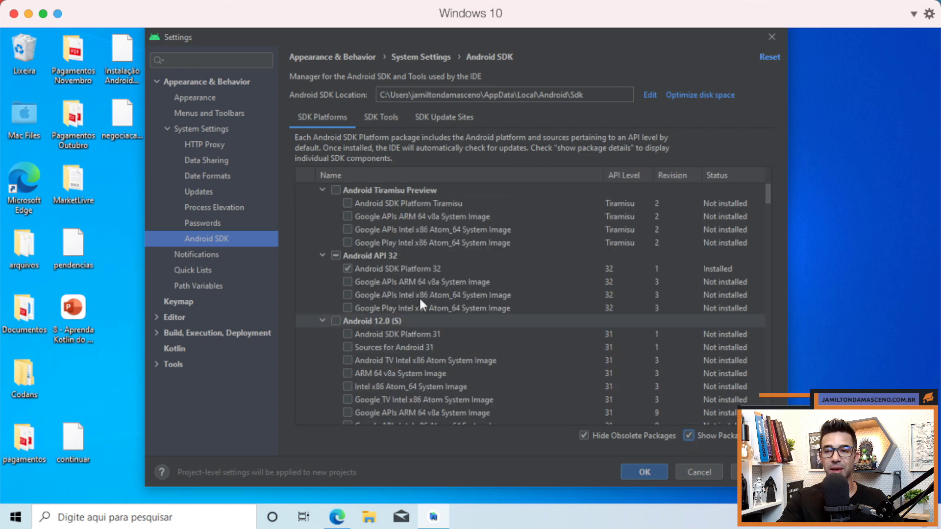
scroll(425, 269, down, 1)
scroll(422, 266, down, 5)
scroll(422, 265, up, 4)
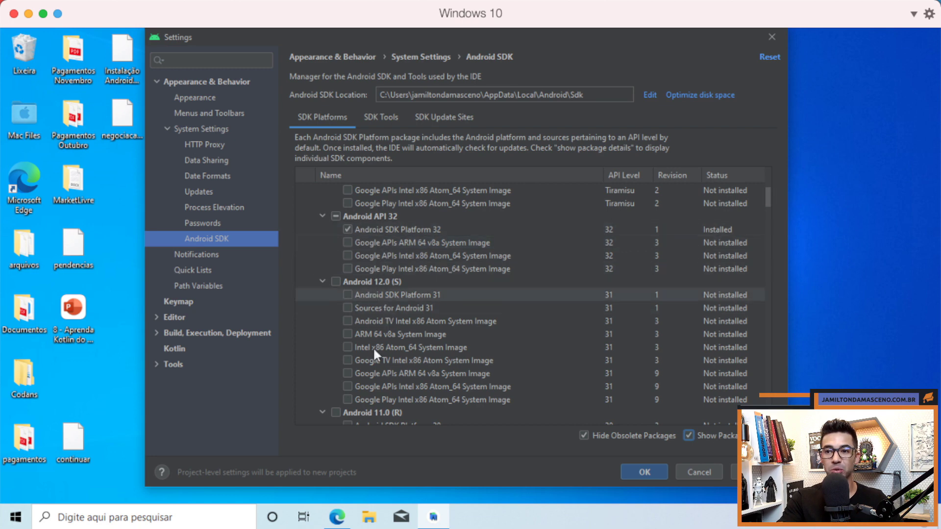
scroll(392, 372, down, 1)
scroll(392, 371, down, 10)
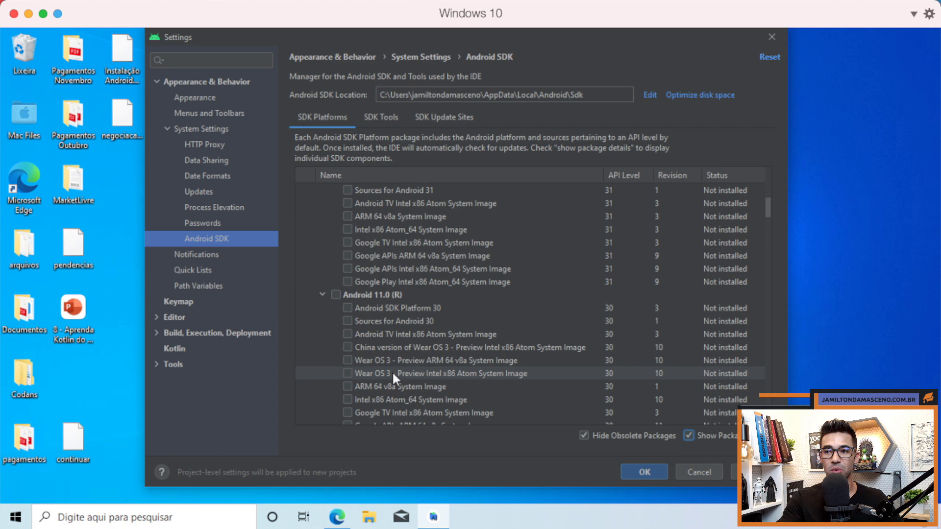
scroll(392, 371, down, 5)
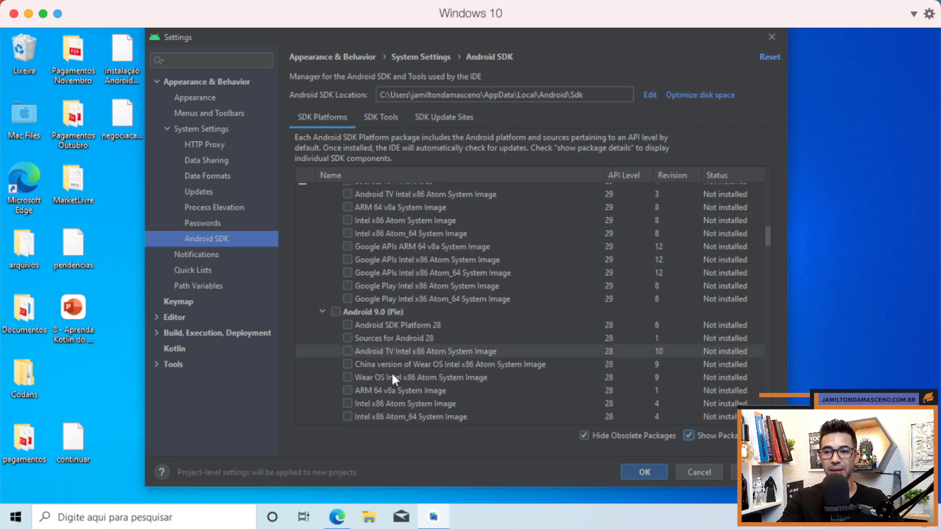
scroll(391, 372, up, 5)
scroll(391, 370, up, 5)
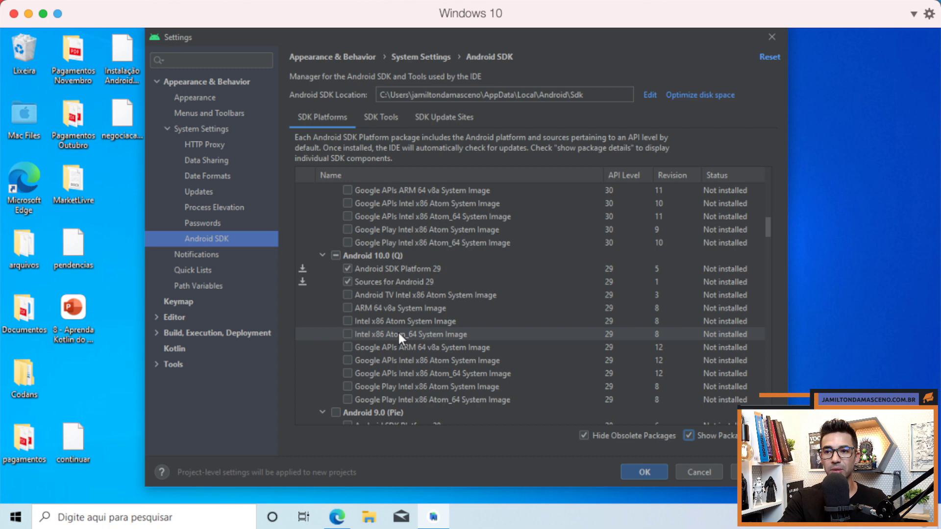
- Try selecting the Google APIs ARM 64 v8a and Intel x86 Atom_64 system images under Android 10.0 (Q), leaving both unselected
click(348, 347)
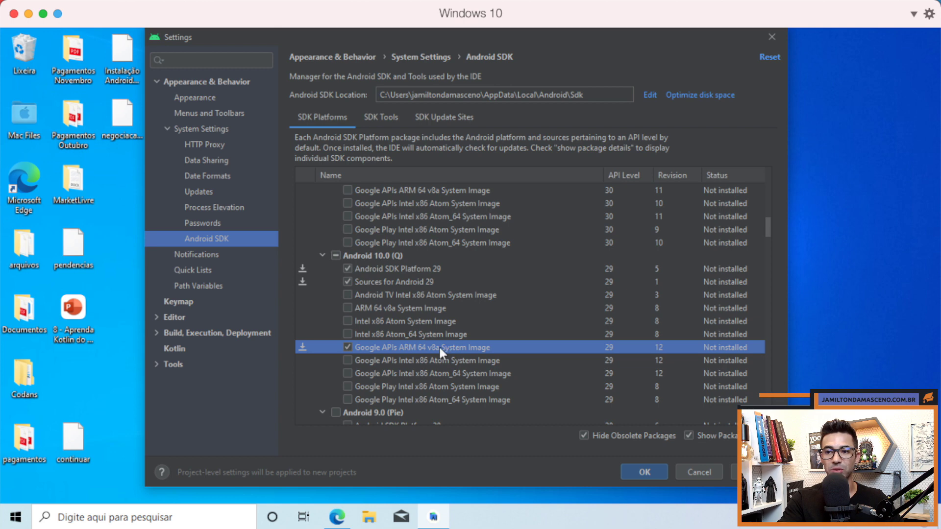
click(348, 348)
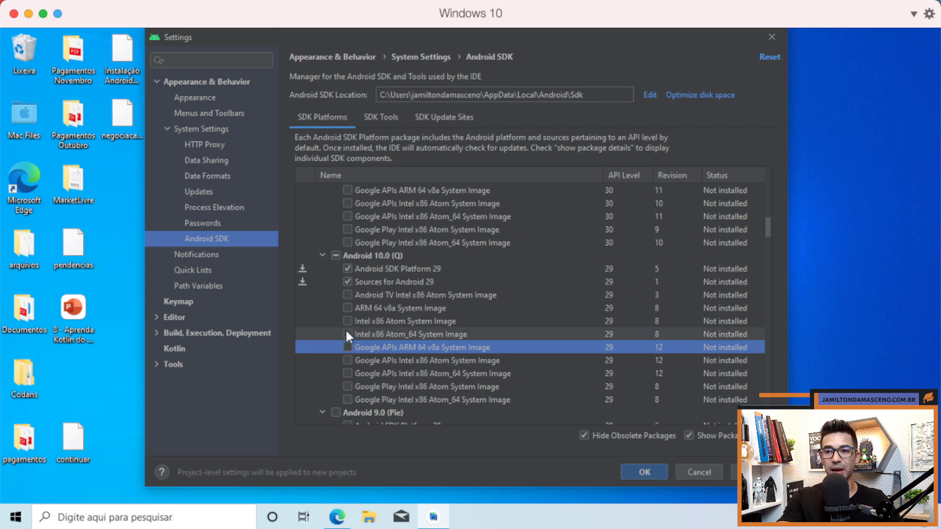
click(347, 334)
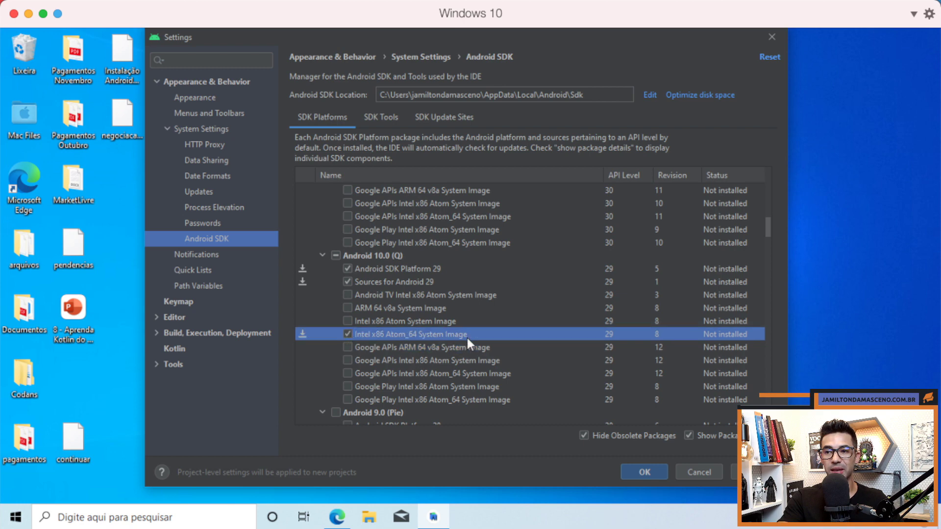
click(348, 333)
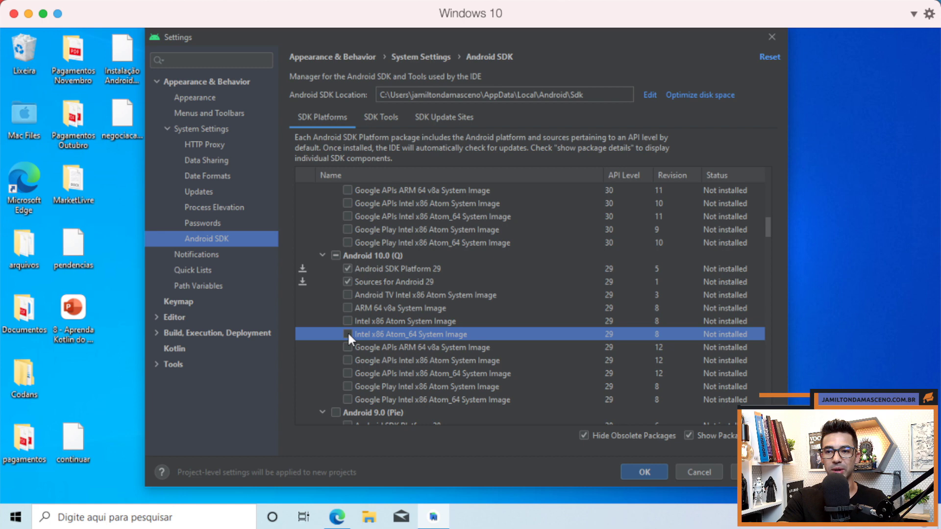
click(348, 334)
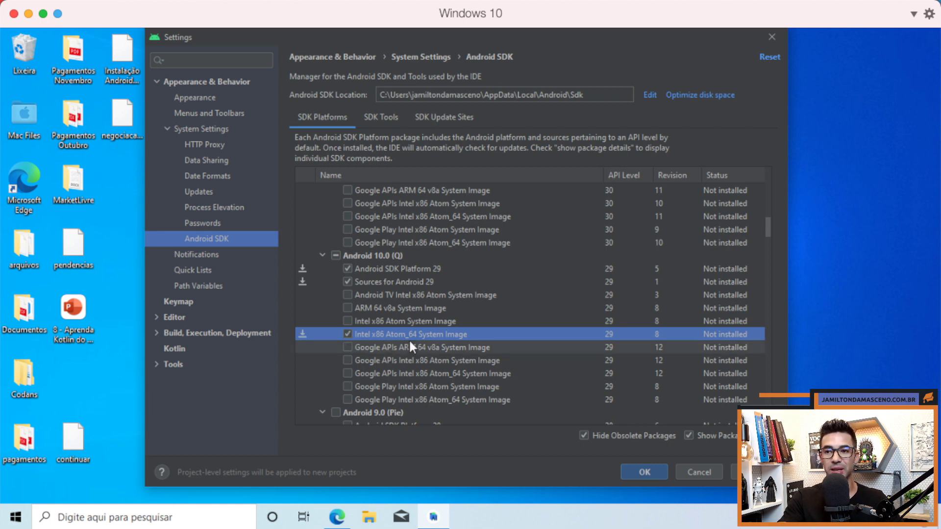
click(349, 334)
click(348, 347)
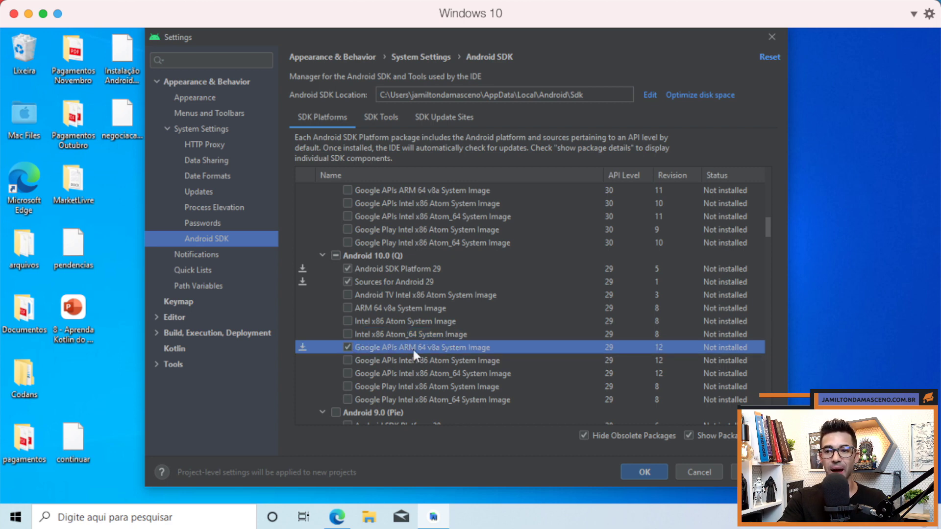
click(348, 345)
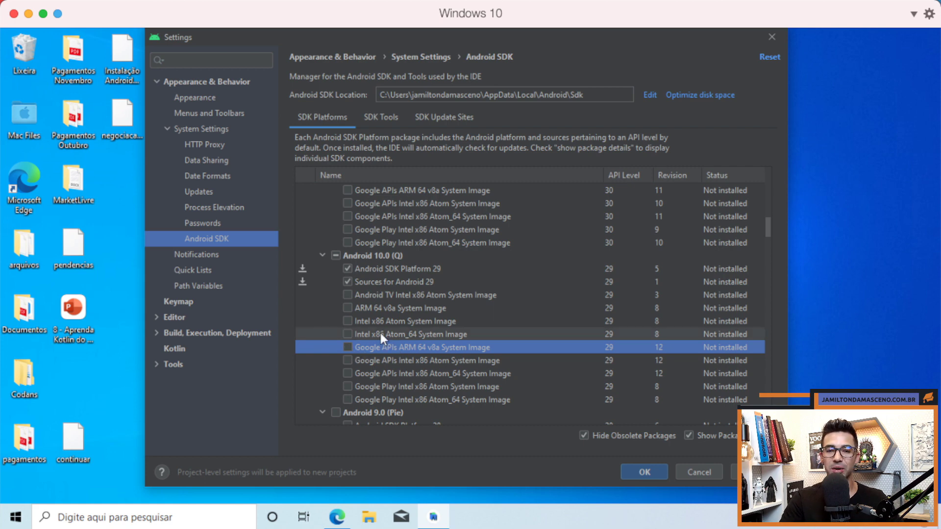
- Select the Google APIs ARM 64 v8a System Image under Android 10.0 (Q) and install the marked packages, accepting the license agreement
click(347, 342)
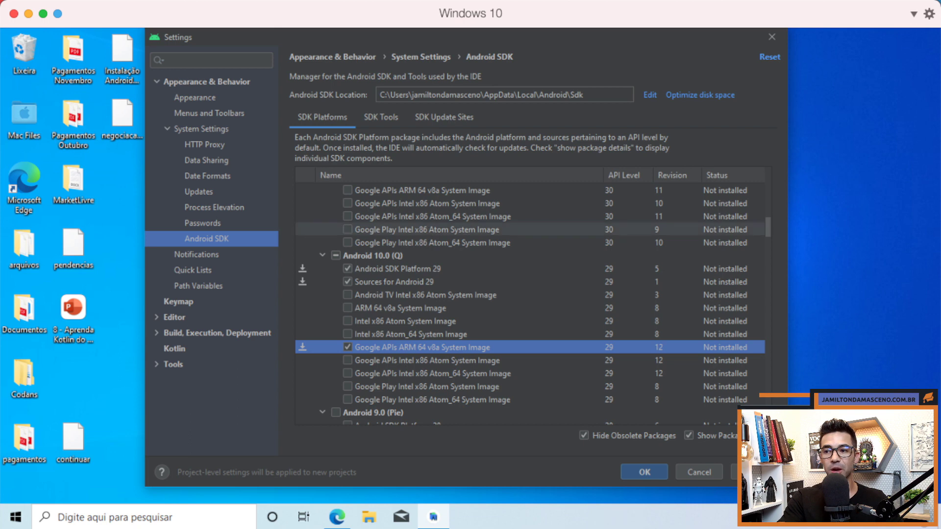
click(644, 472)
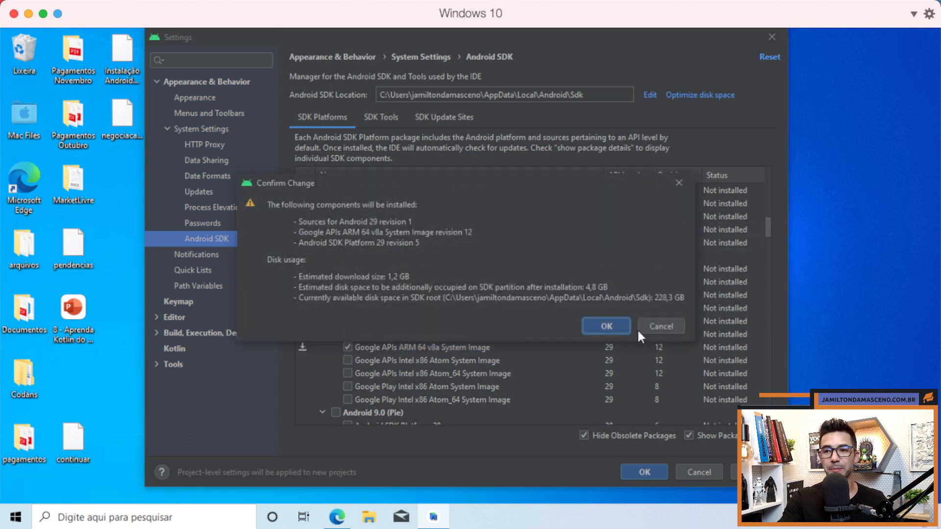
click(607, 322)
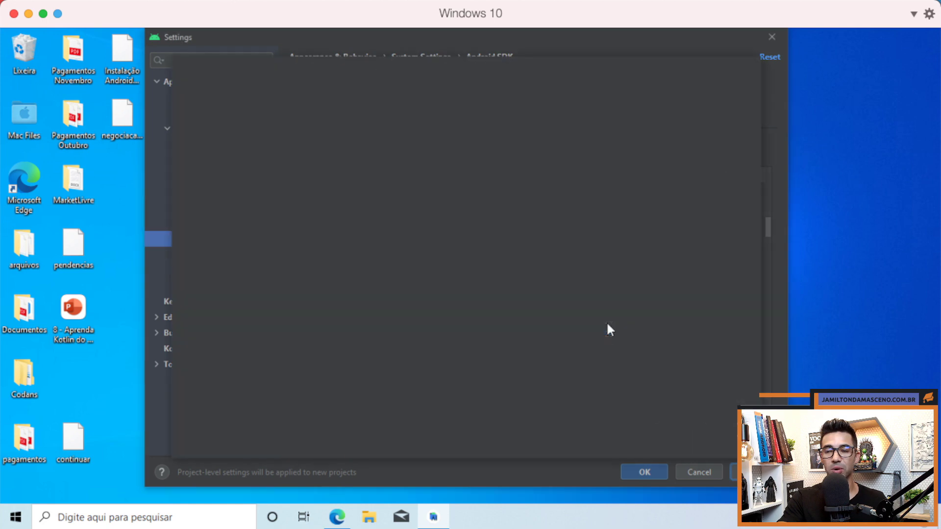
click(474, 402)
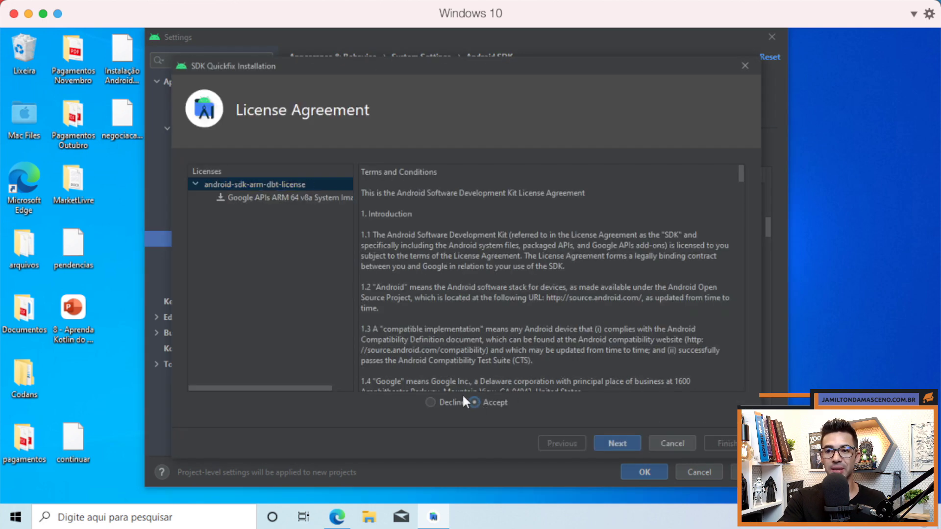
click(621, 441)
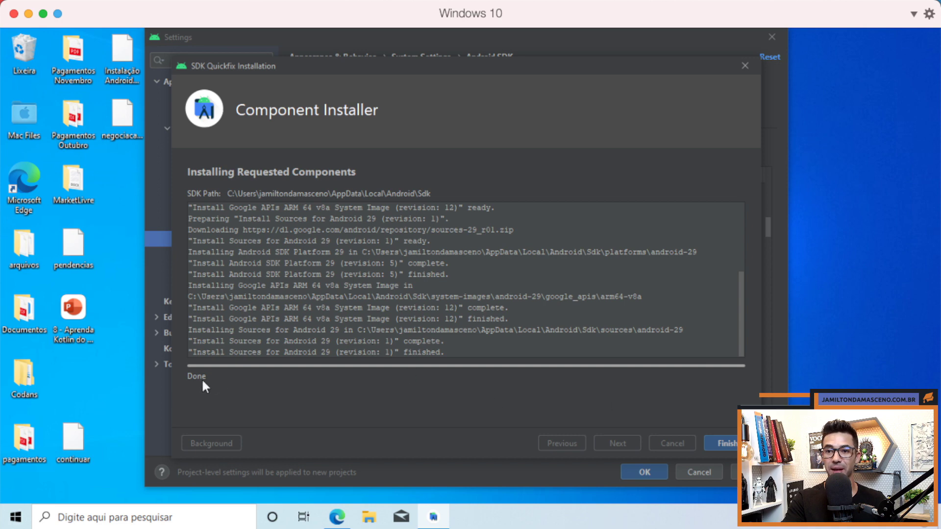
click(726, 443)
click(531, 304)
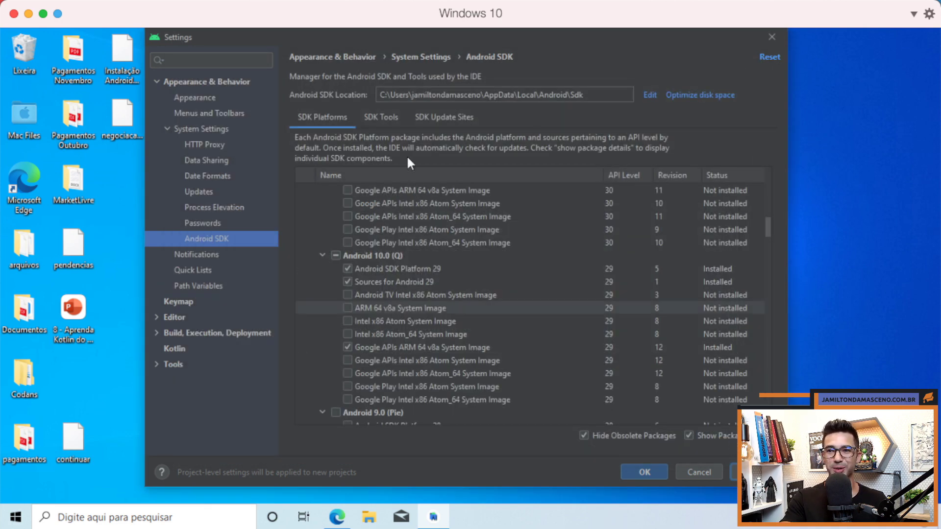
- Mark Google Play services and Google USB Driver for installation among the SDK Tools
click(382, 117)
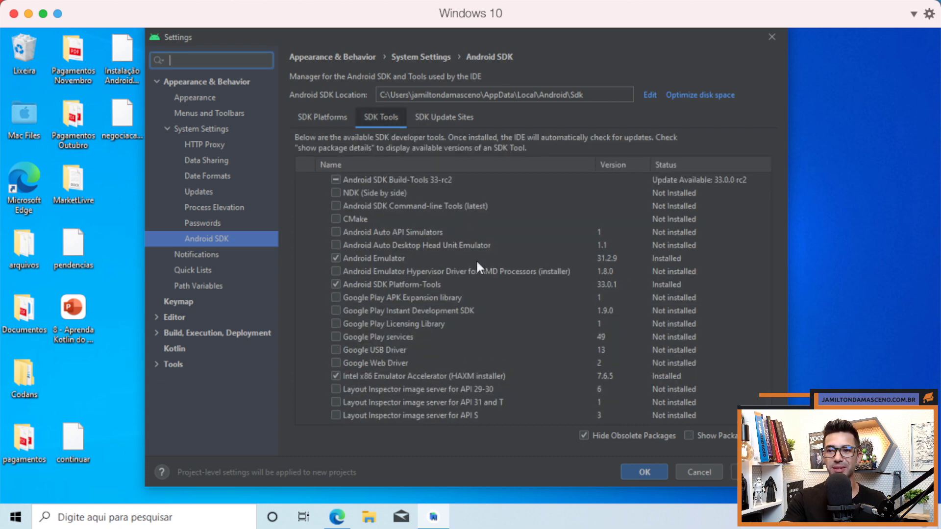
click(423, 245)
click(426, 259)
key(Down)
key(Down)
key(Down)
key(Down)
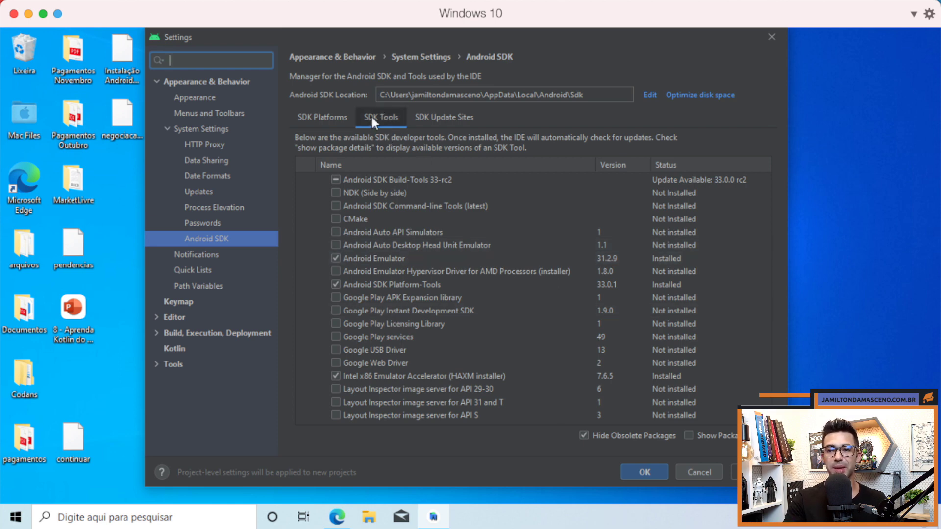
click(336, 337)
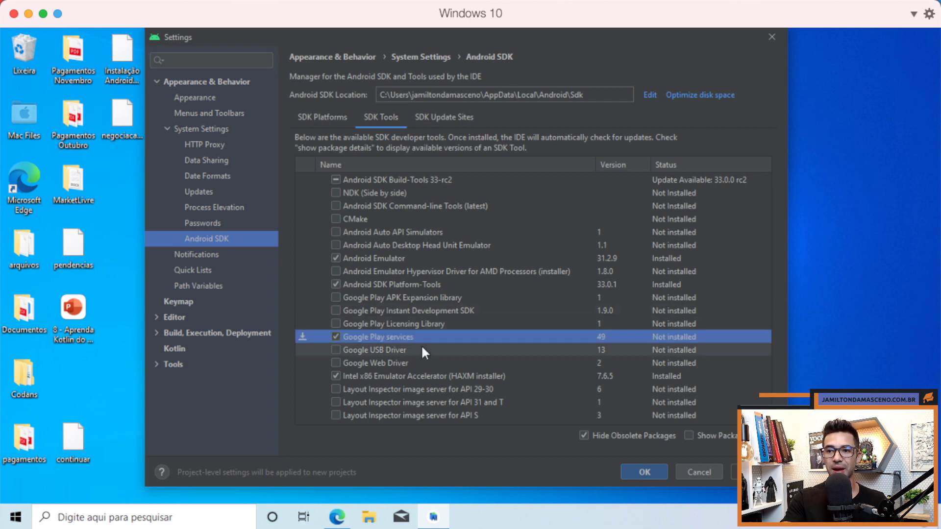
click(336, 350)
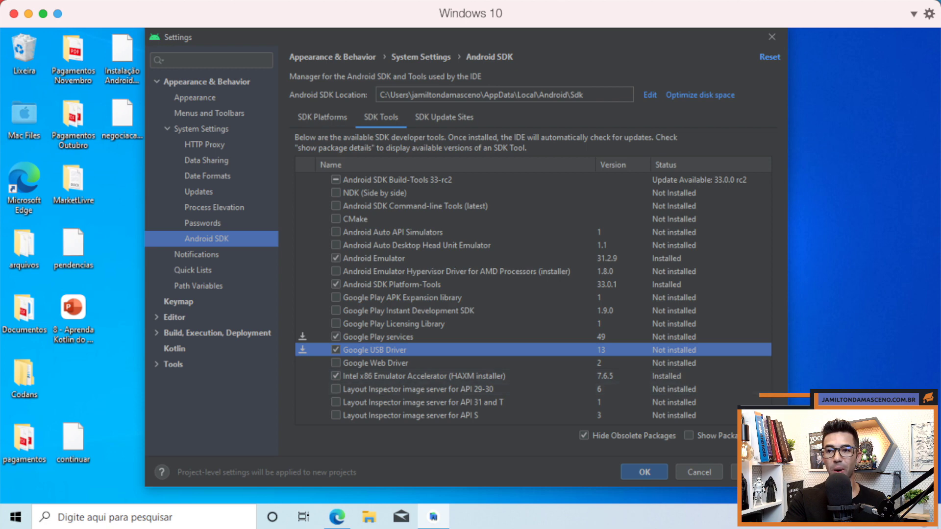
- Install the marked SDK tools, finish the component installer and close the SDK settings
click(757, 472)
click(612, 318)
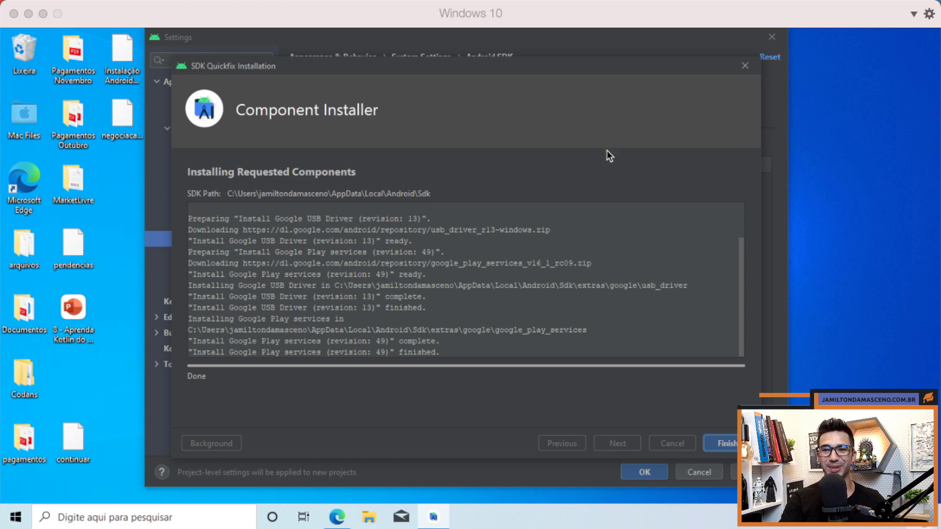
click(731, 444)
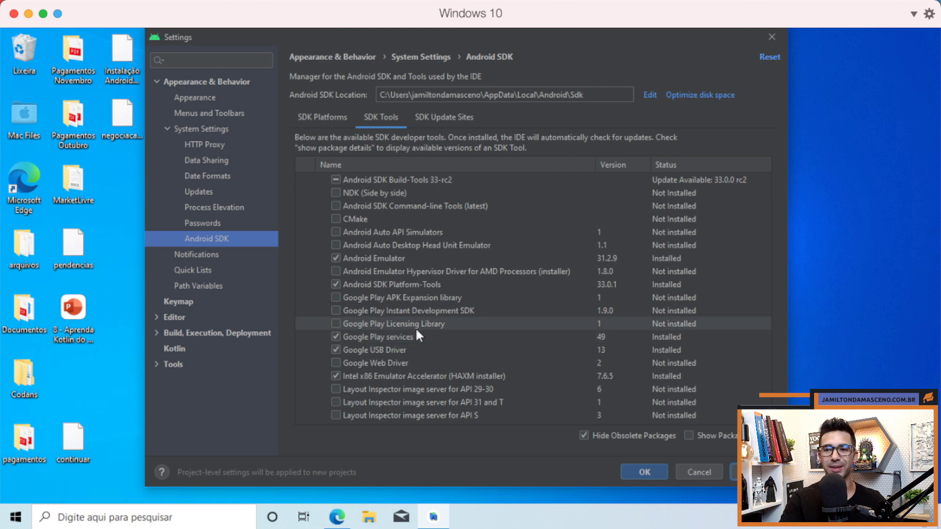
click(646, 471)
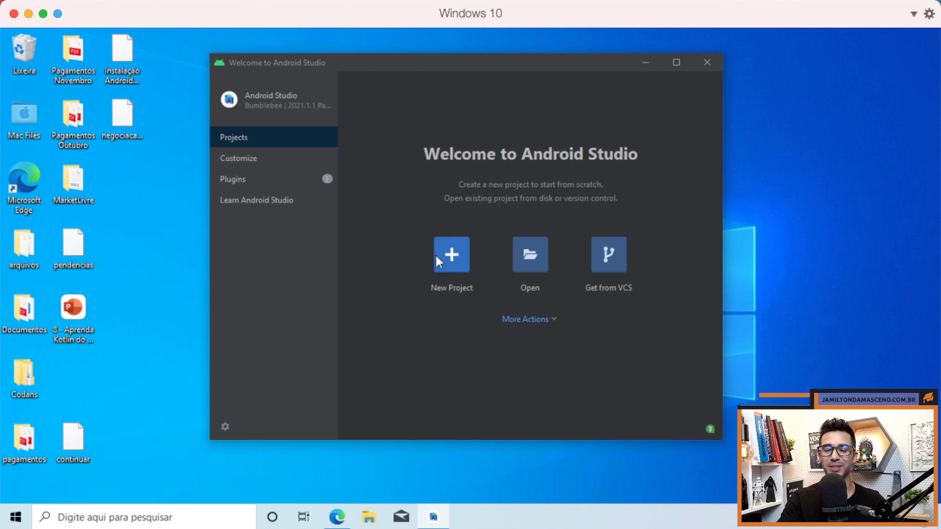
- Start a new project from the Empty Activity template for Phone and Tablet
click(464, 249)
click(547, 262)
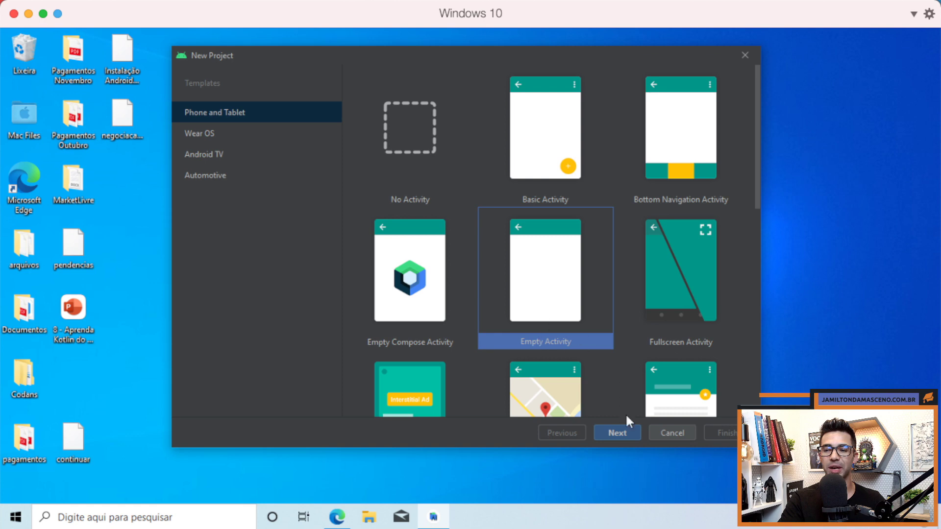
click(618, 431)
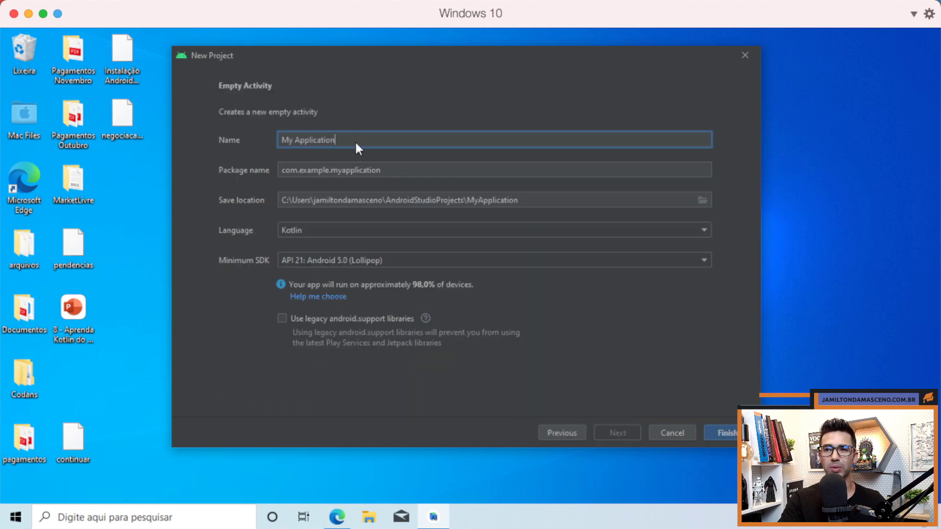
- Name the project aplicacao-teste, keep Kotlin as the language and API 21 as the minimum SDK, and create it
drag(349, 138, 278, 134)
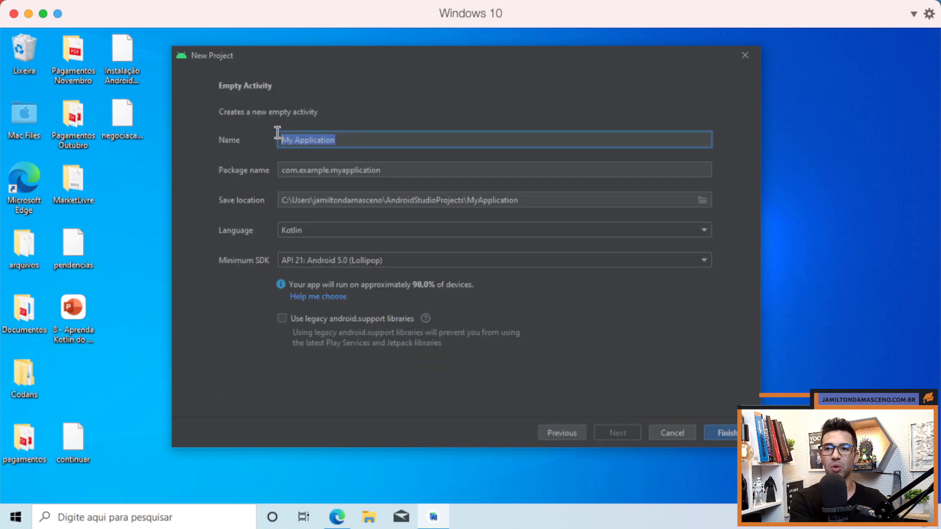
key(BackSpace)
text(aplicacao-teste)
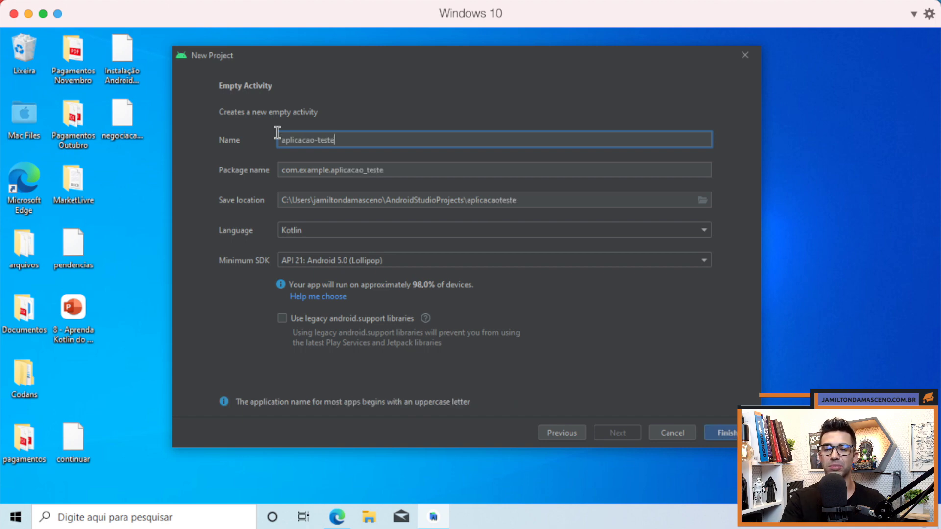
click(304, 231)
click(305, 232)
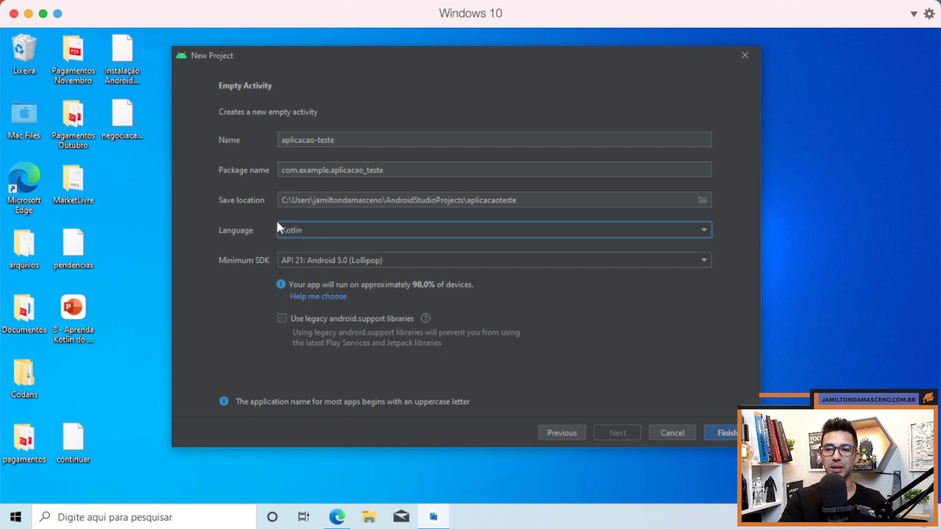
click(724, 433)
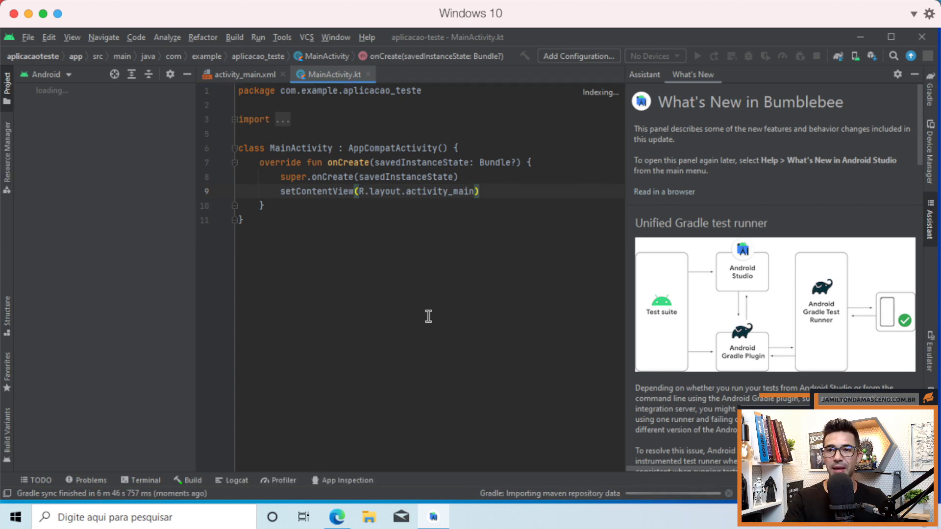
- Open the Device Manager for the project's virtual devices
click(854, 52)
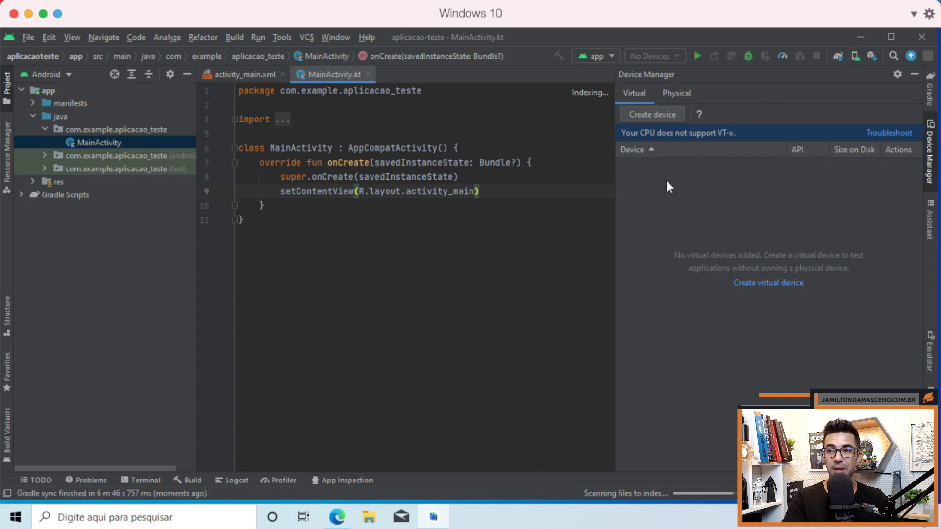